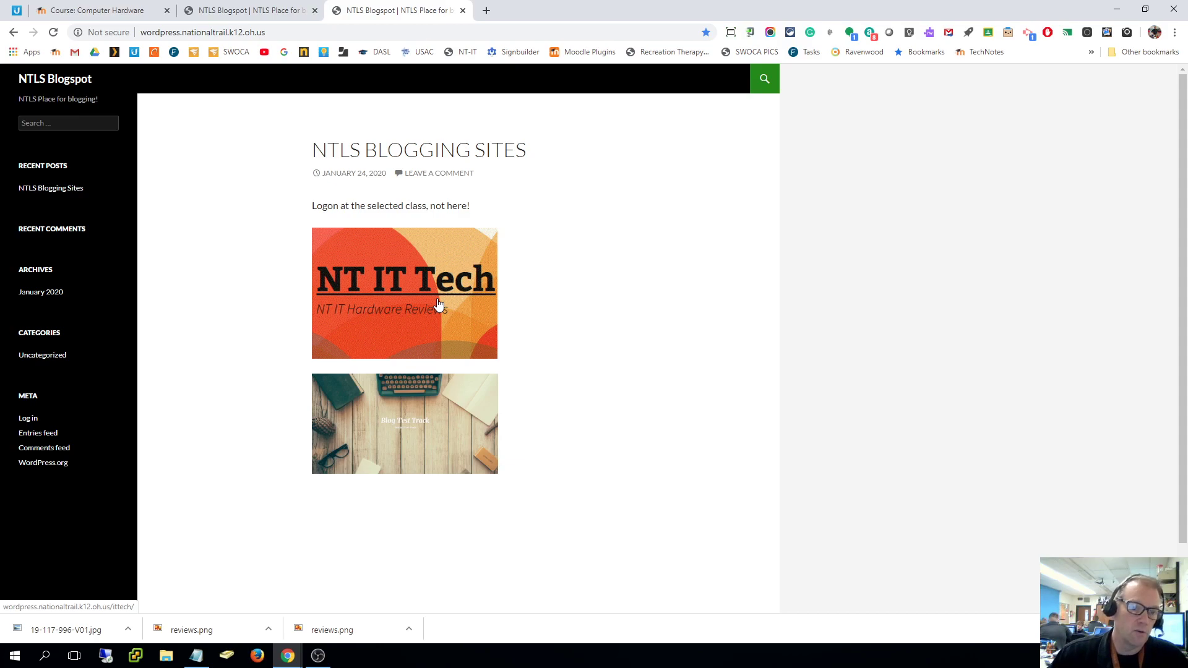
# - Open the NT IT Tech class blog from the blogging sites page and go to its login page
pyautogui.click(399, 284)
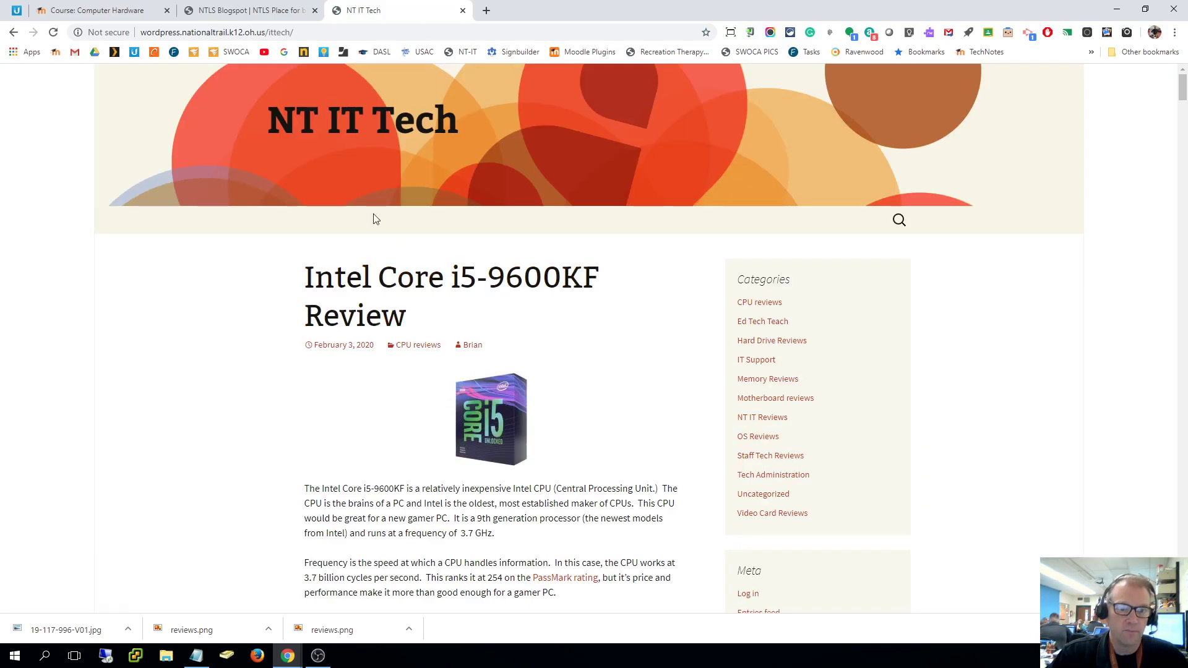
pyautogui.scroll(-1, 820, 402)
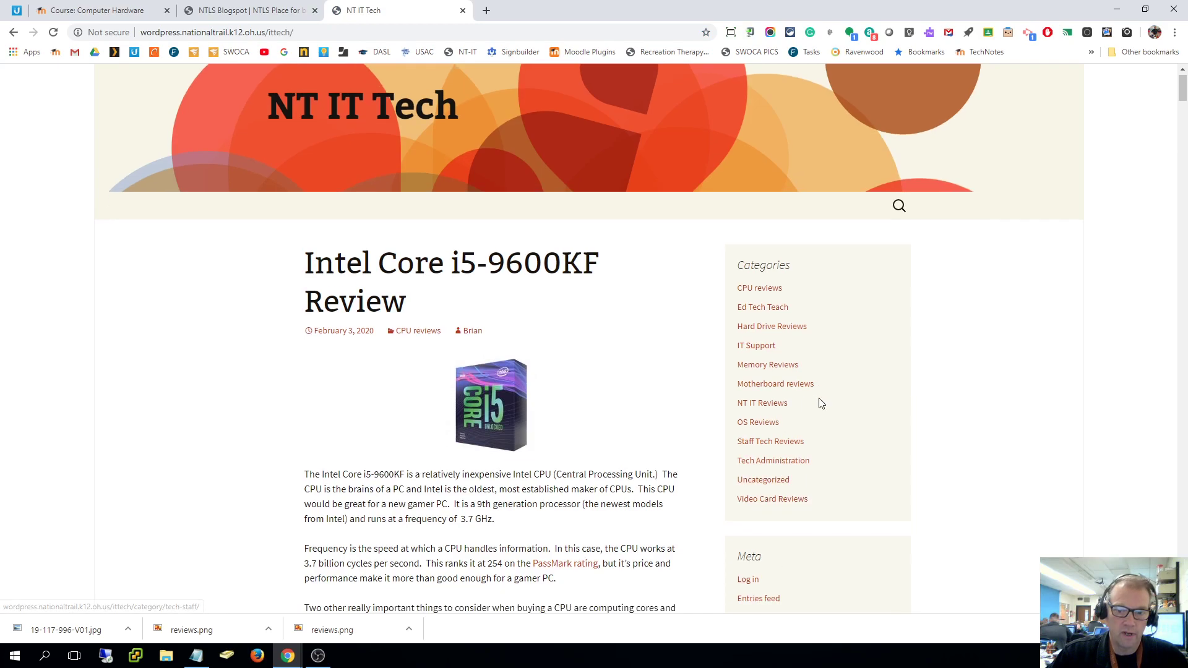
pyautogui.scroll(-4, 821, 403)
pyautogui.click(745, 348)
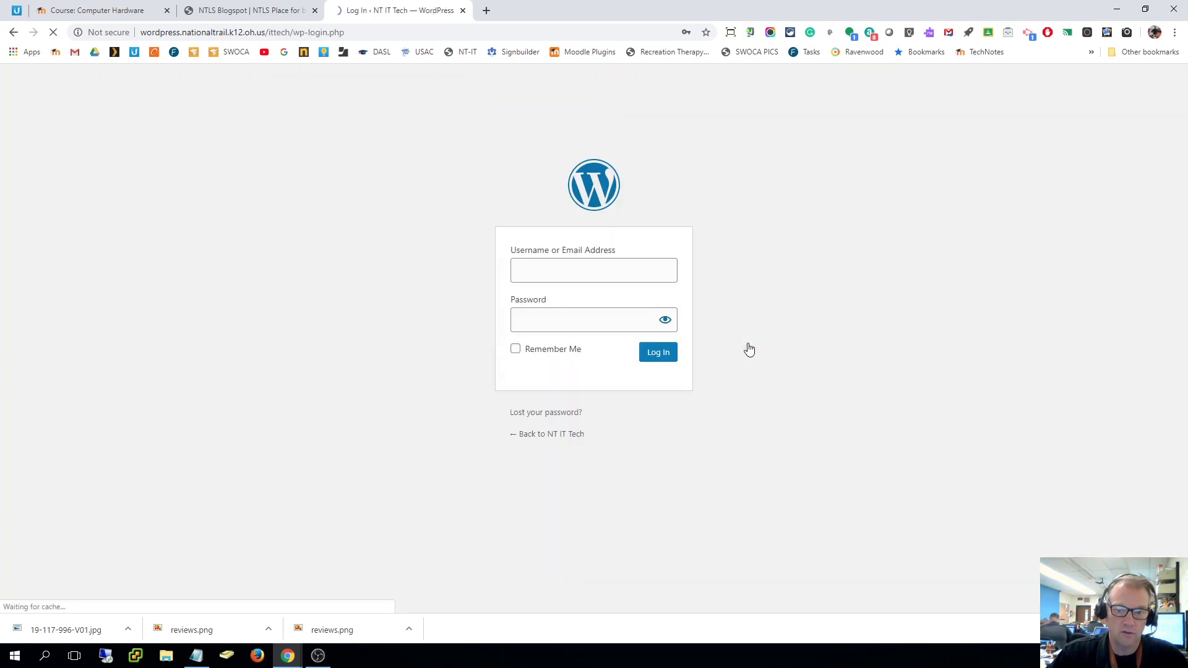
# - Log in to the NT IT Tech blog with the saved username and account password
pyautogui.click(544, 271)
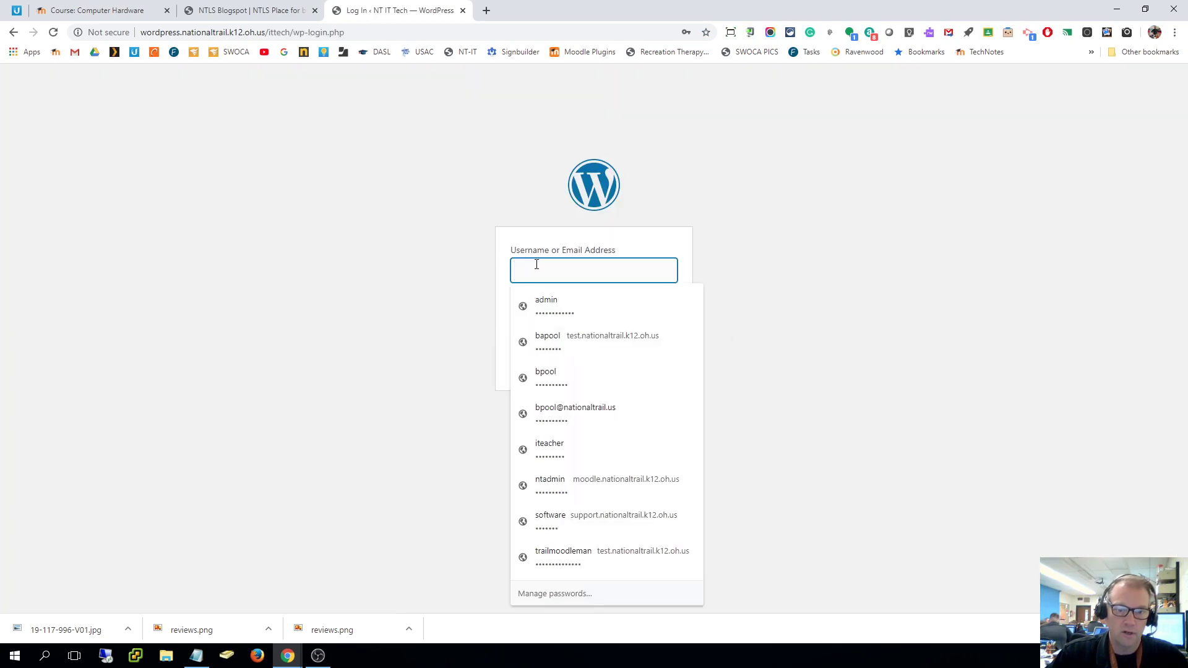
pyautogui.click(580, 366)
pyautogui.click(655, 353)
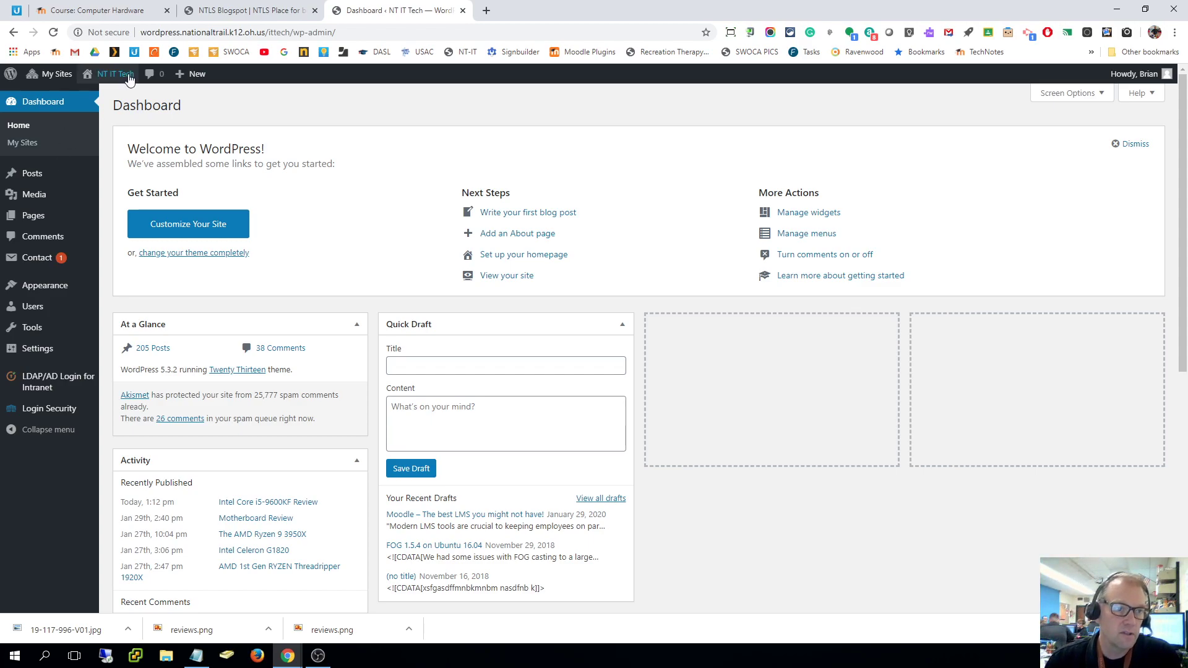
# - Visit the live NT IT Tech site from the dashboard and start a new post
pyautogui.click(109, 91)
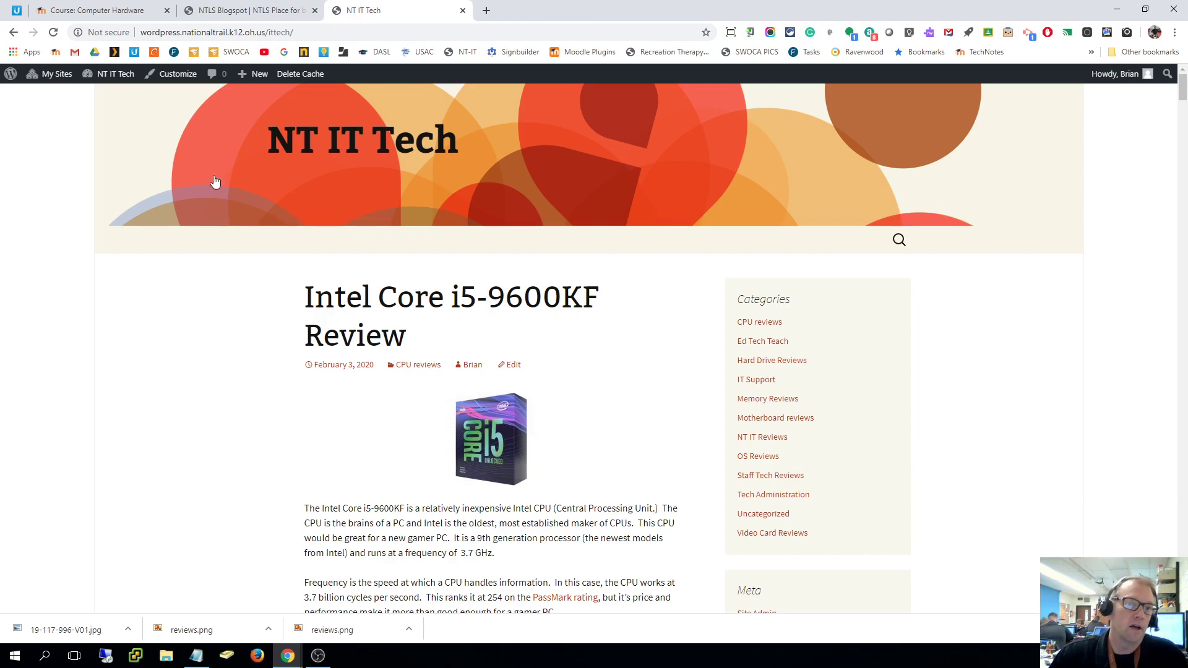
pyautogui.click(253, 76)
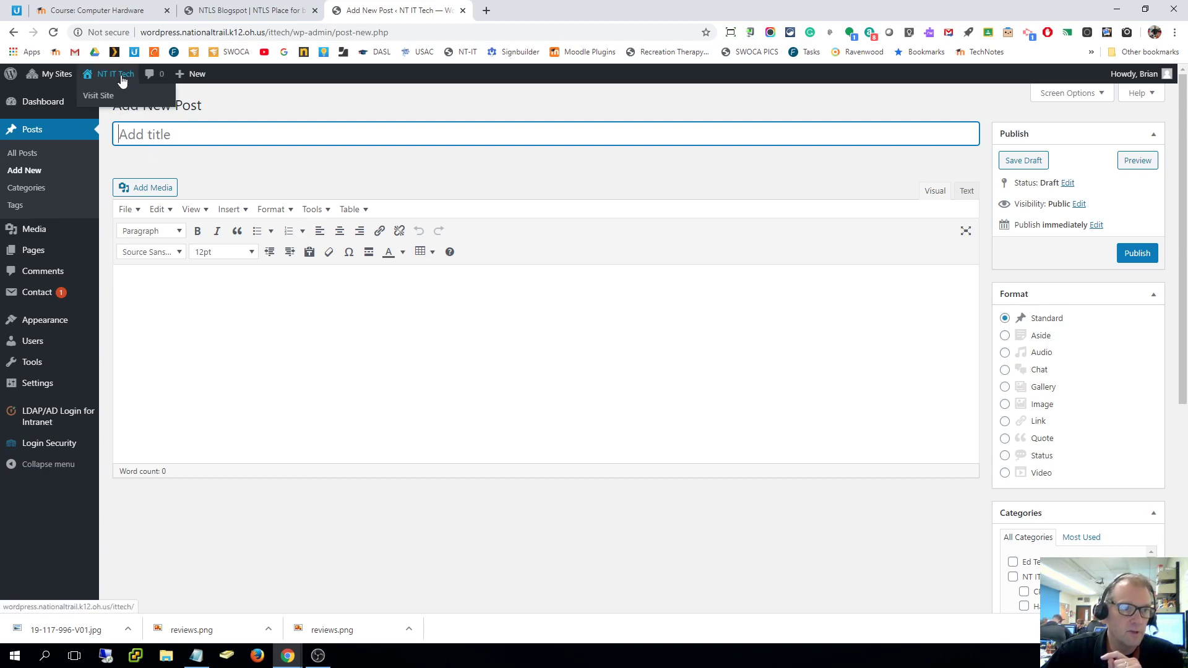
# - Open the blog in a separate tab, view the Intel Core i5-9600KF Review as a reference, and return to the new post
pyautogui.middleClick(121, 96)
pyautogui.click(539, 11)
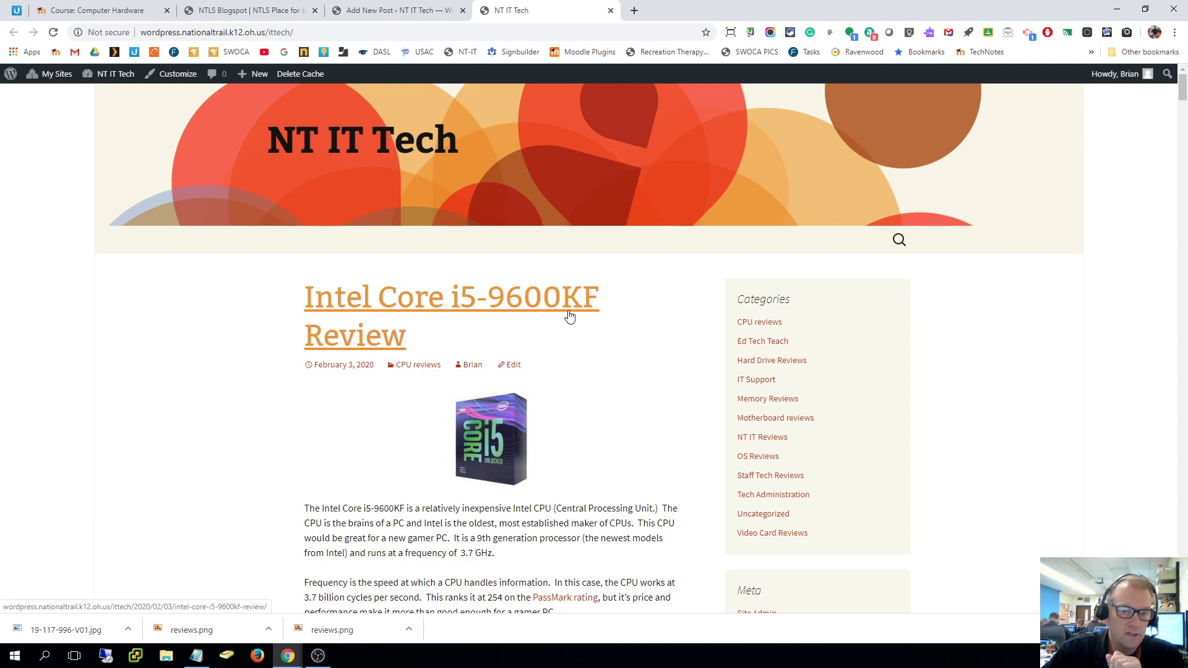
pyautogui.click(397, 10)
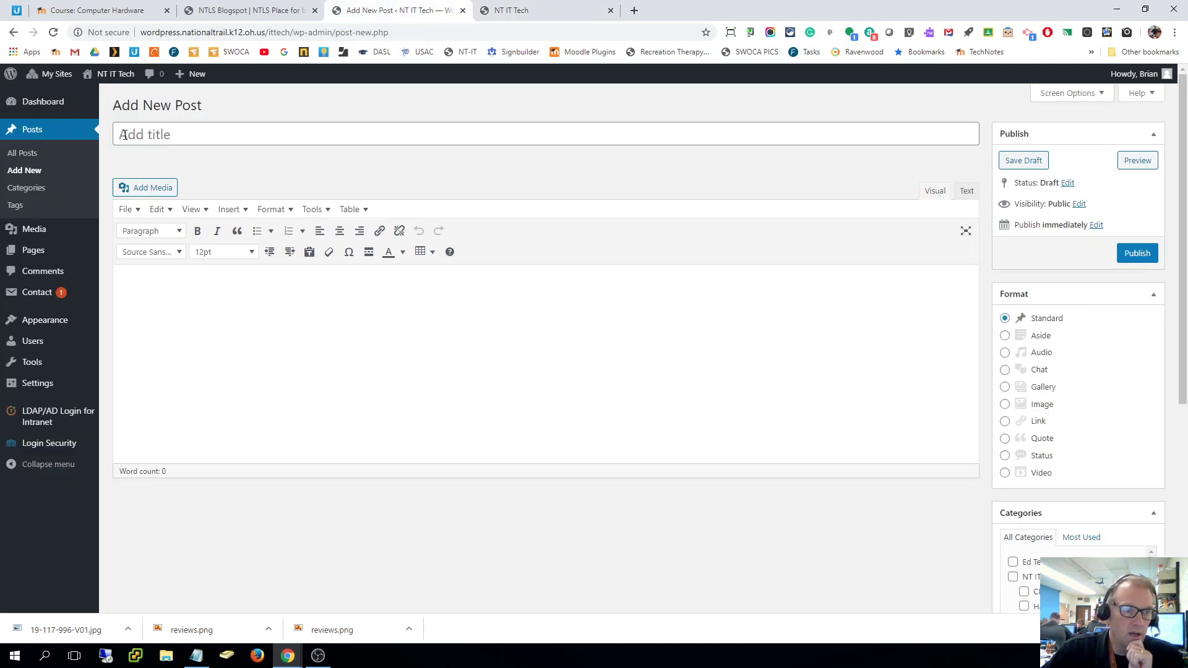
pyautogui.click(514, 11)
pyautogui.click(395, 304)
pyautogui.click(397, 10)
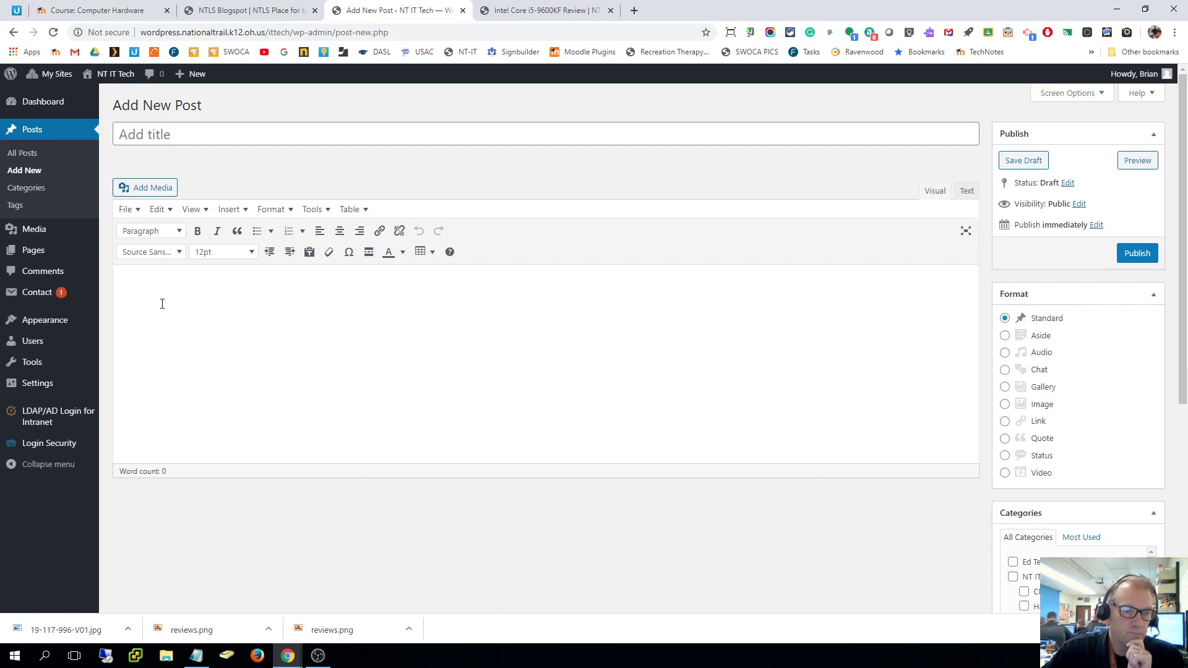
# - Write "This is a review." in the post body, followed by blank lines and the text "Reviews are here."
pyautogui.click(442, 393)
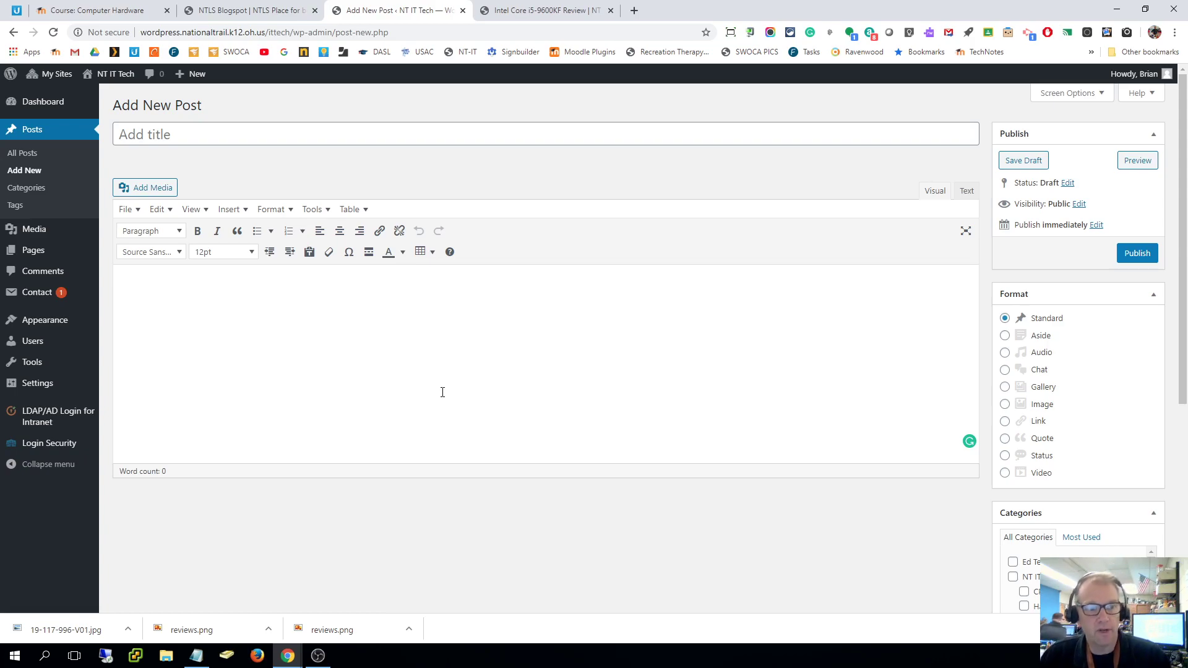
pyautogui.write('This is a ')
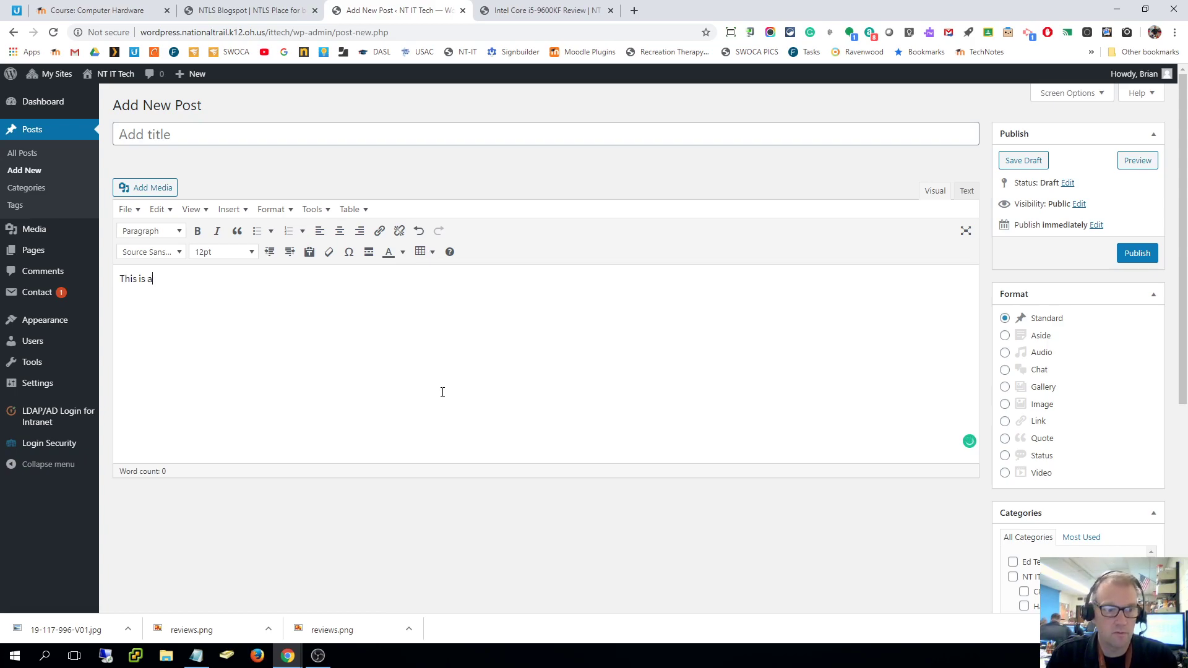
pyautogui.write('review.')
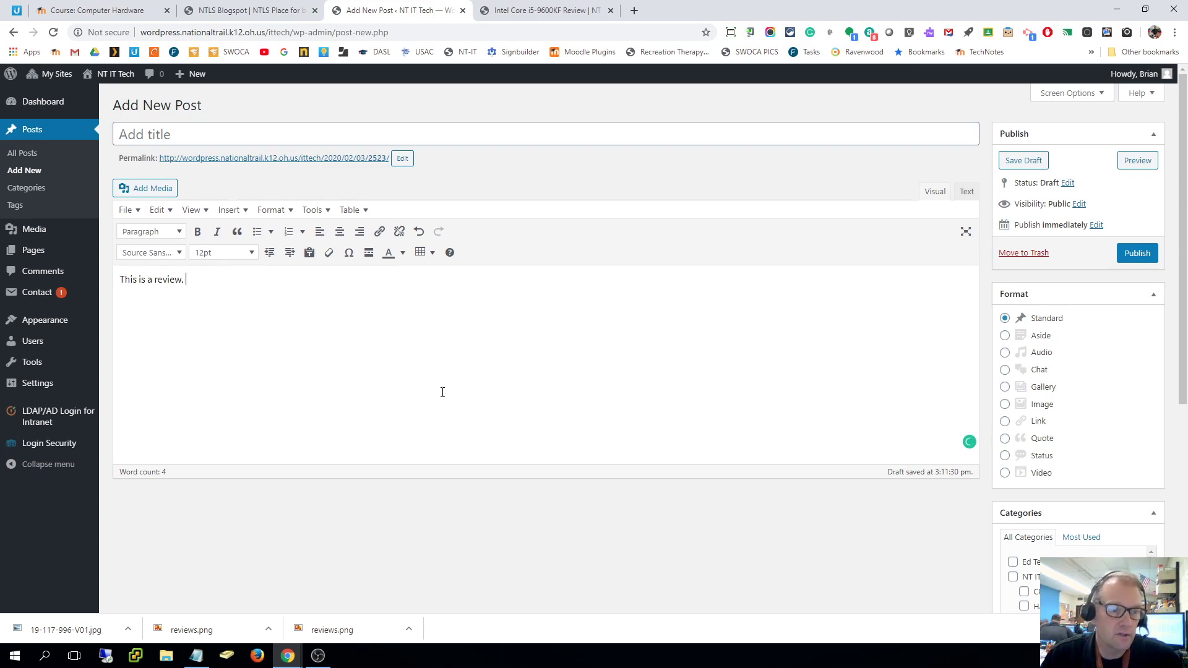
pyautogui.write('Reviews')
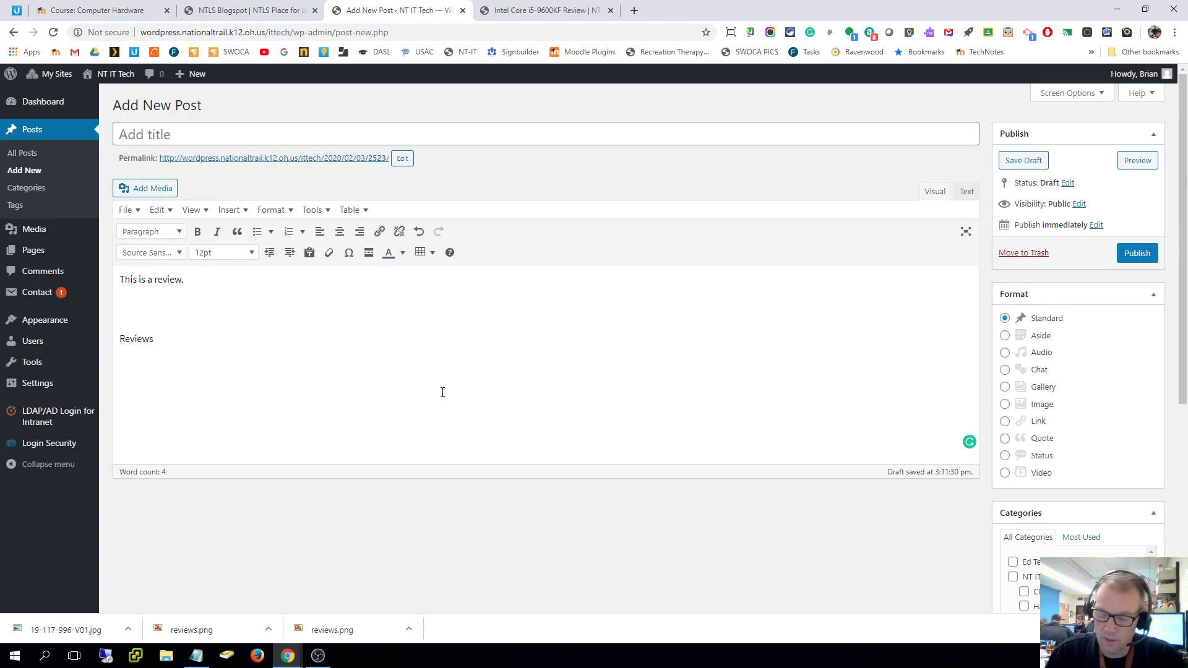
pyautogui.write(' are here.')
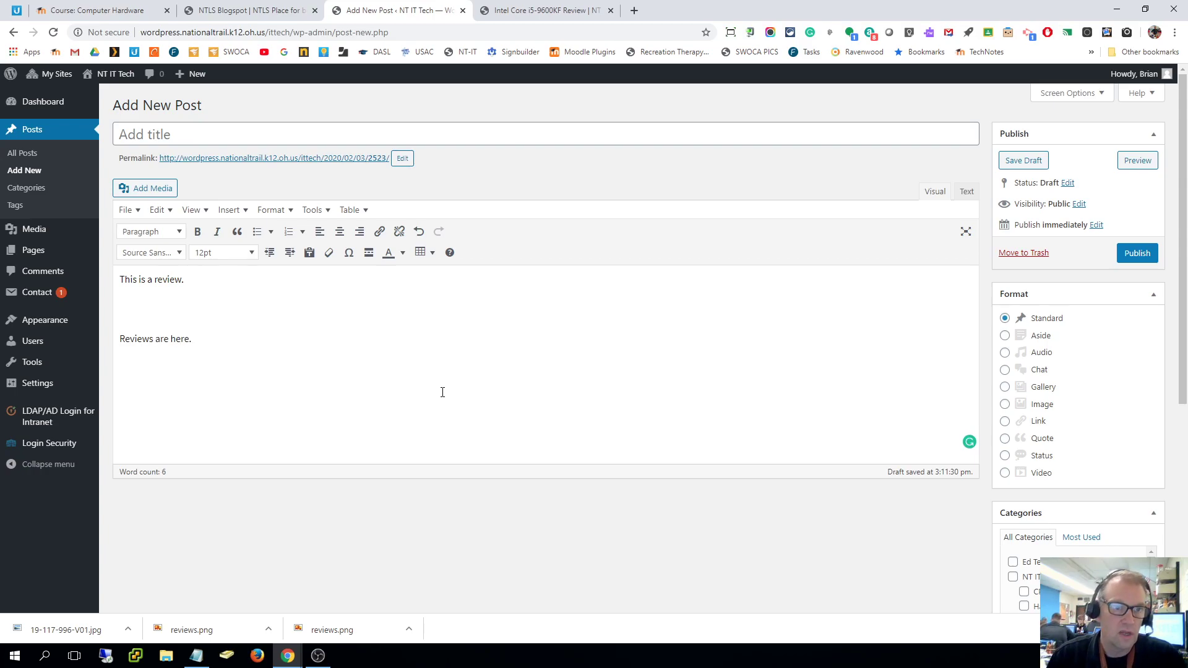
# - Open newegg.com in a new browser tab
pyautogui.click(633, 11)
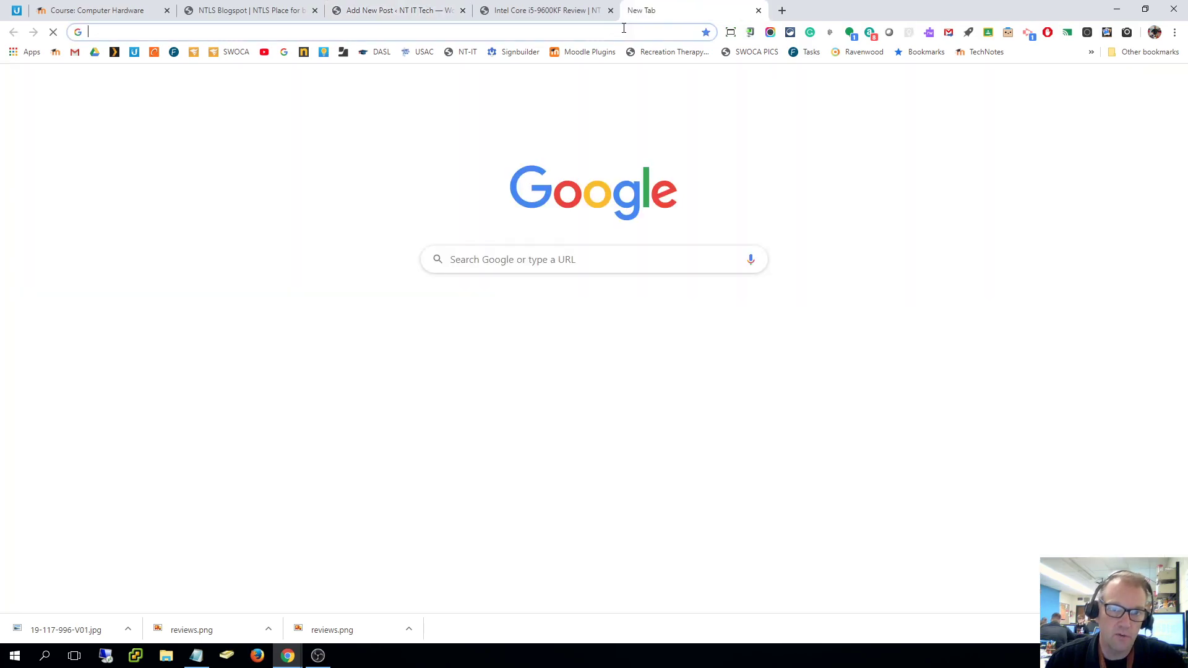
pyautogui.write('newegg')
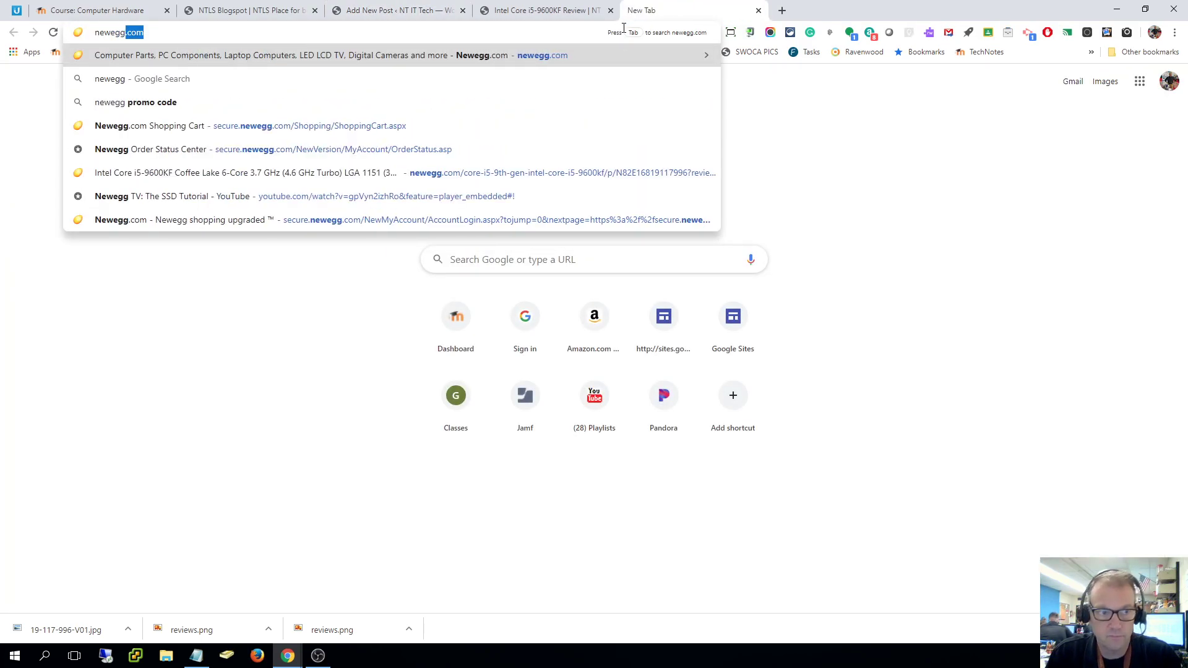
pyautogui.press('Return')
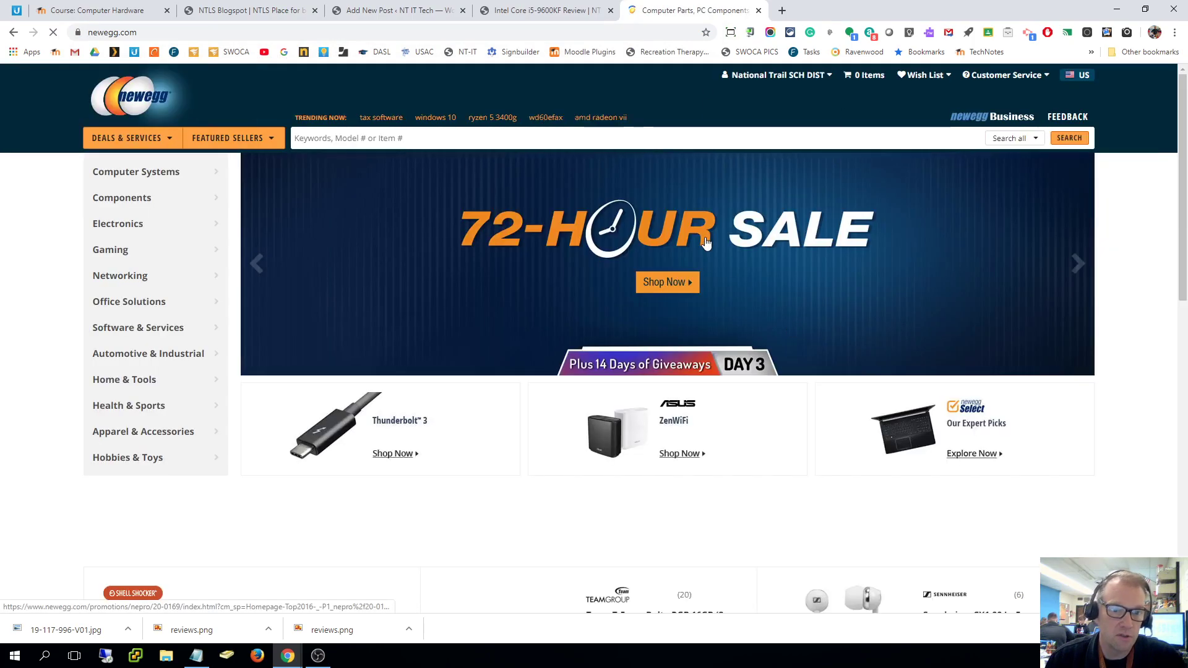
pyautogui.click(420, 475)
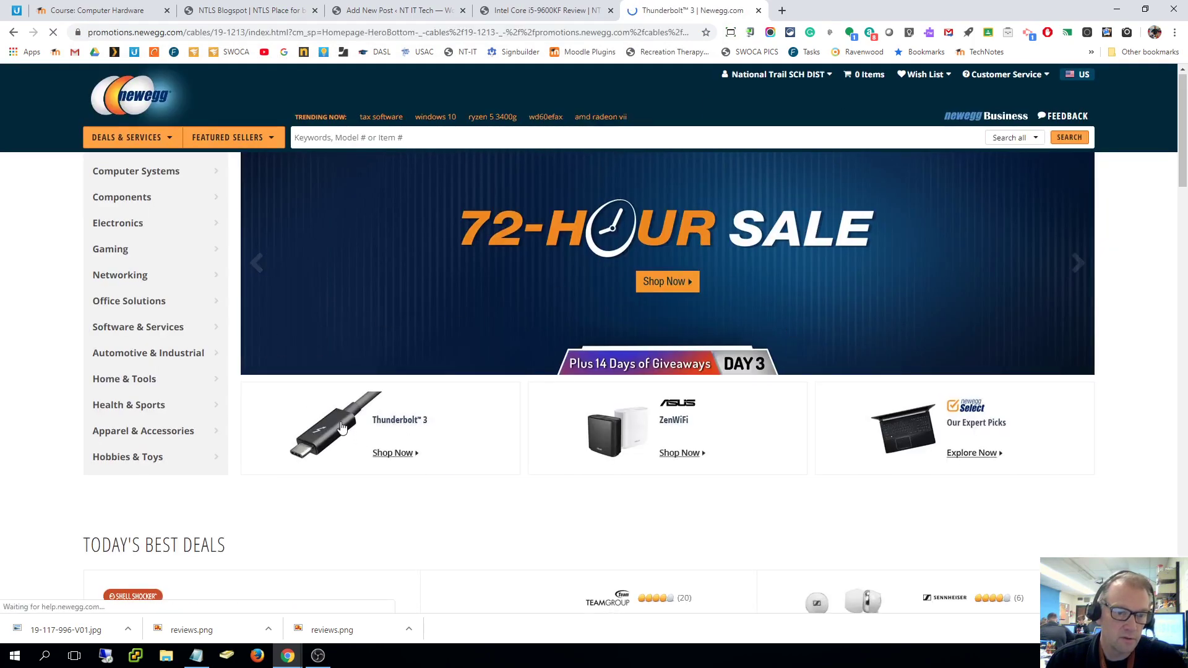
pyautogui.scroll(-5, 551, 393)
pyautogui.scroll(5, 551, 393)
pyautogui.hotkey('alt', 'Left')
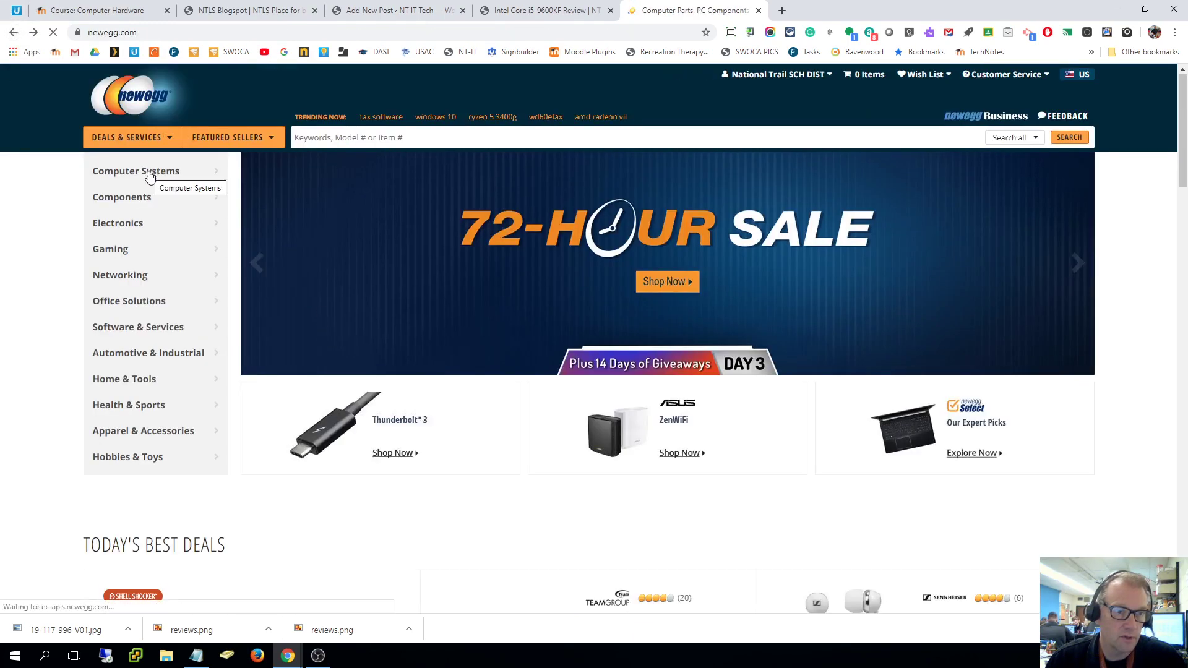
# - Browse from Computer Systems to new laptops 17.3 inches and up, and open the Lenovo 81DM0005US Ideapad 330 product page
pyautogui.click(162, 172)
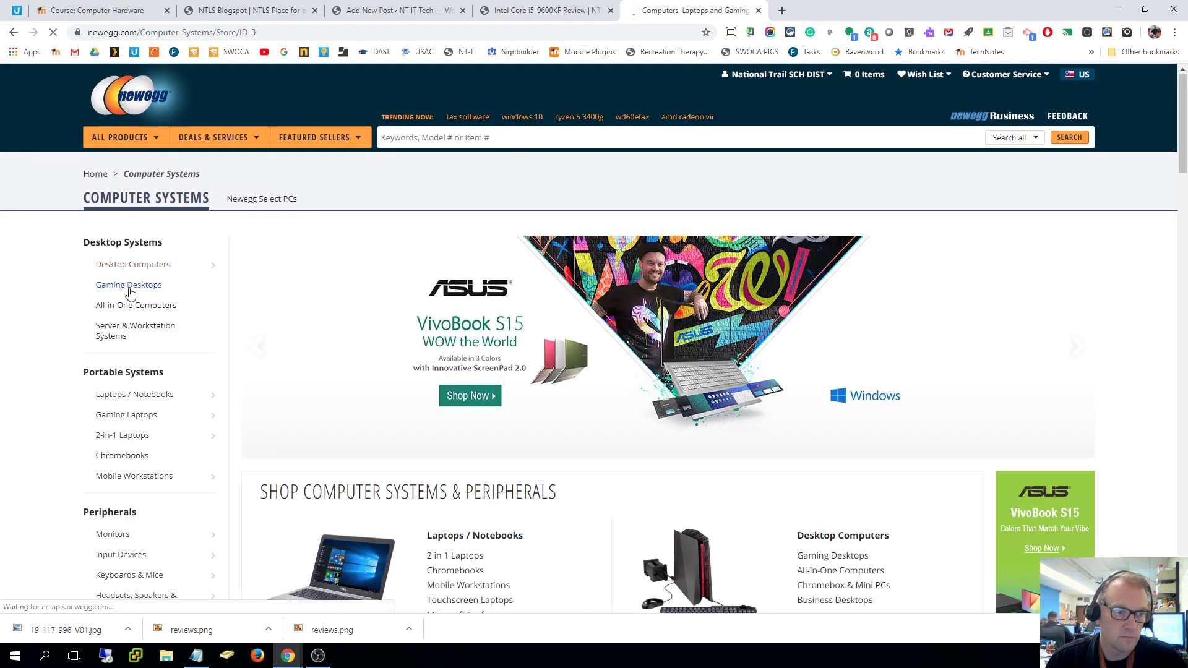
pyautogui.scroll(-4, 427, 419)
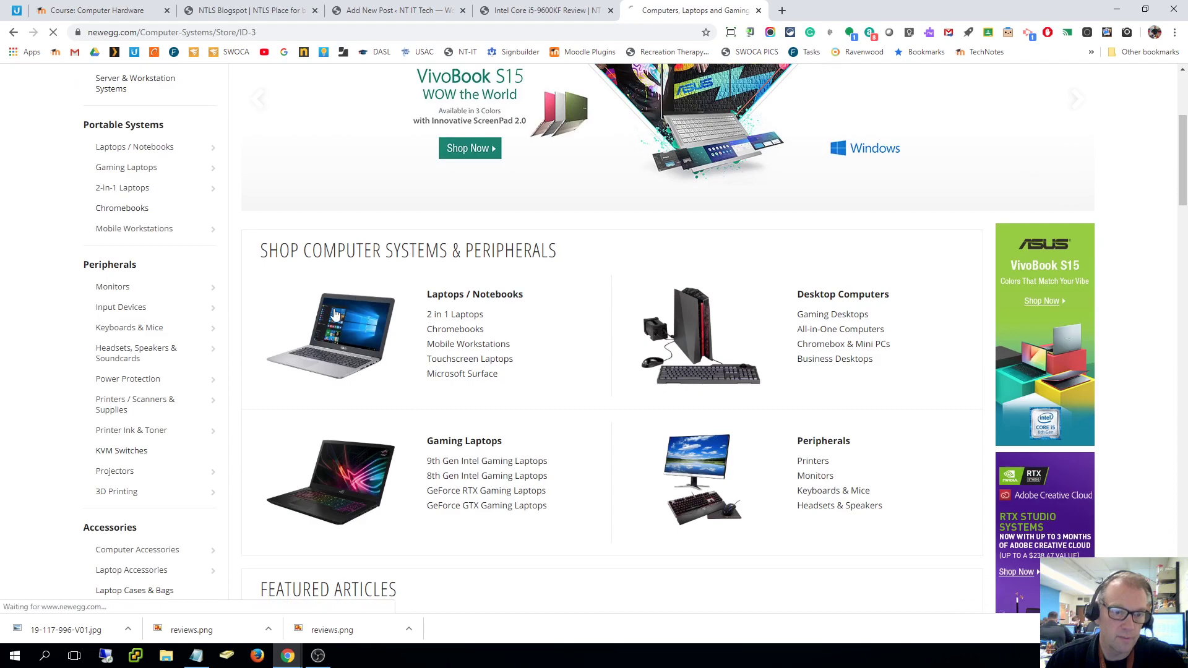
pyautogui.click(334, 319)
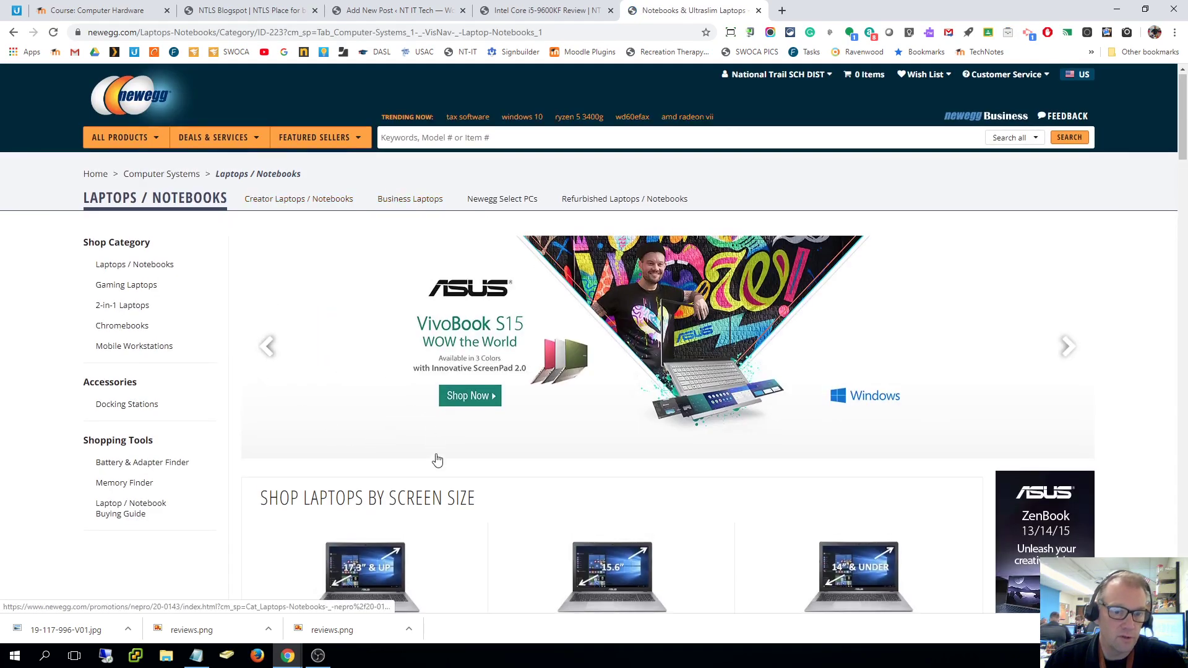
pyautogui.click(414, 529)
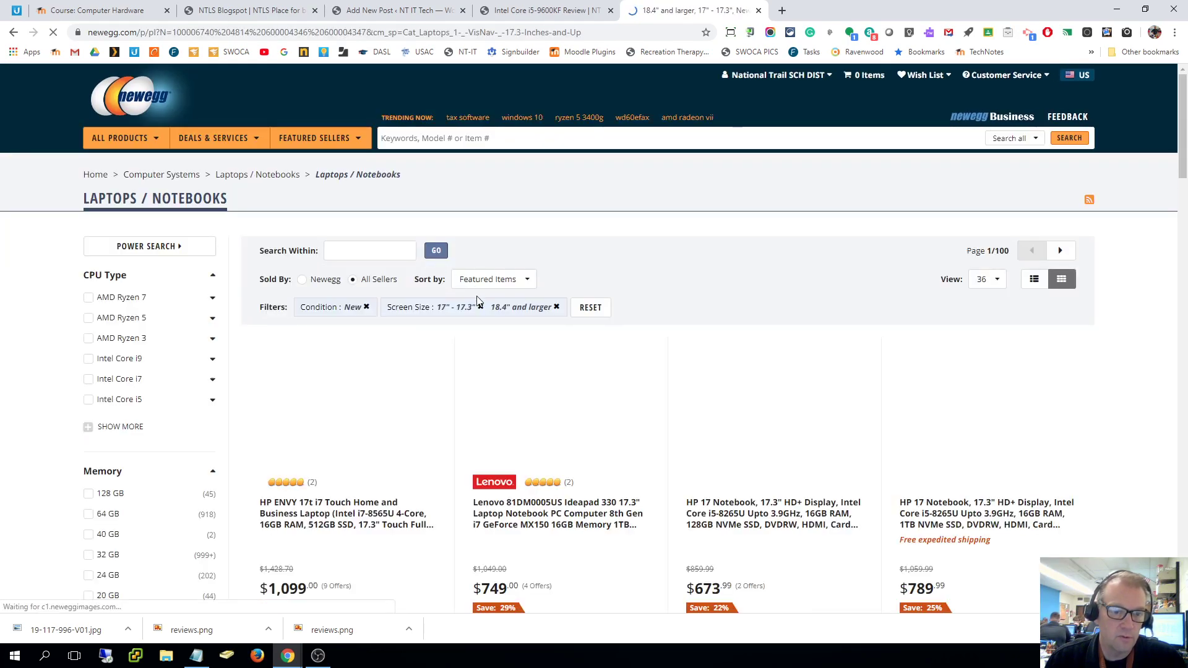
pyautogui.scroll(-4, 521, 222)
pyautogui.click(535, 276)
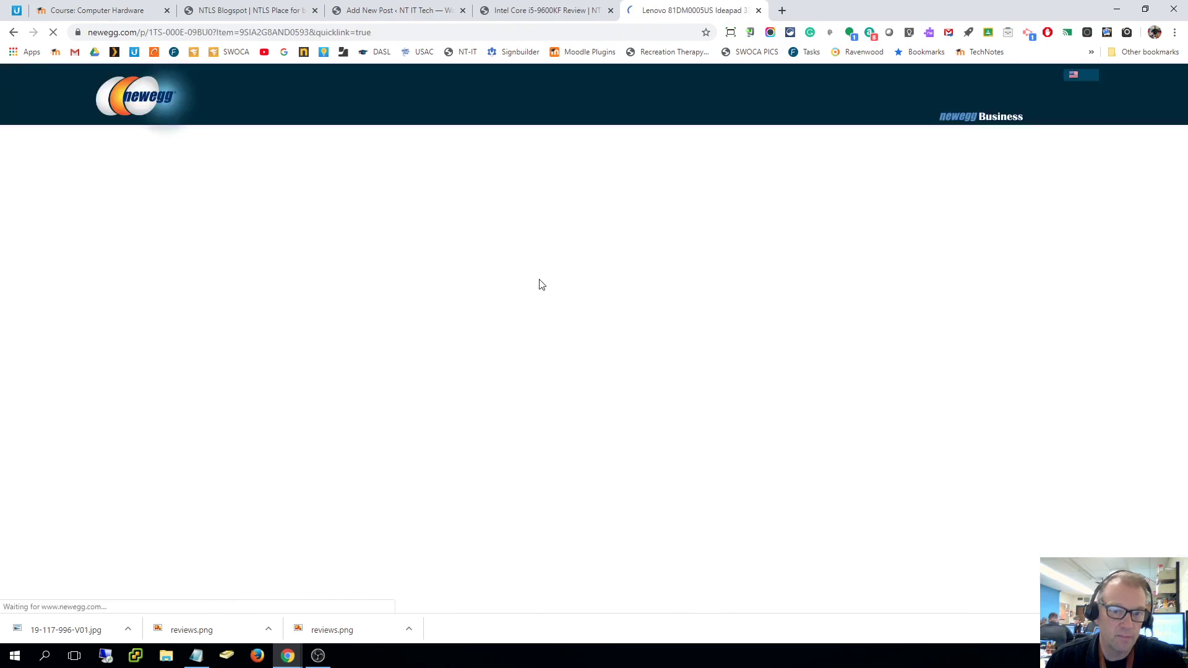
# - Show the customer reviews on the Lenovo Ideapad 330 page and look through them
pyautogui.scroll(-4, 393, 371)
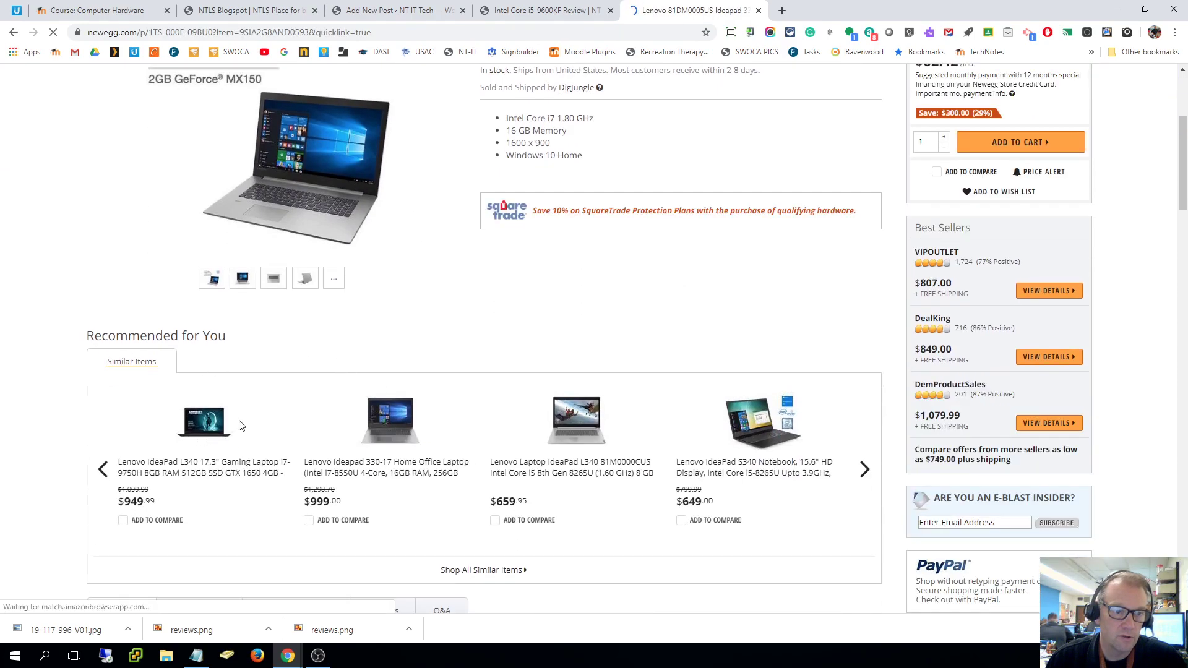
pyautogui.scroll(-5, 199, 315)
pyautogui.click(379, 309)
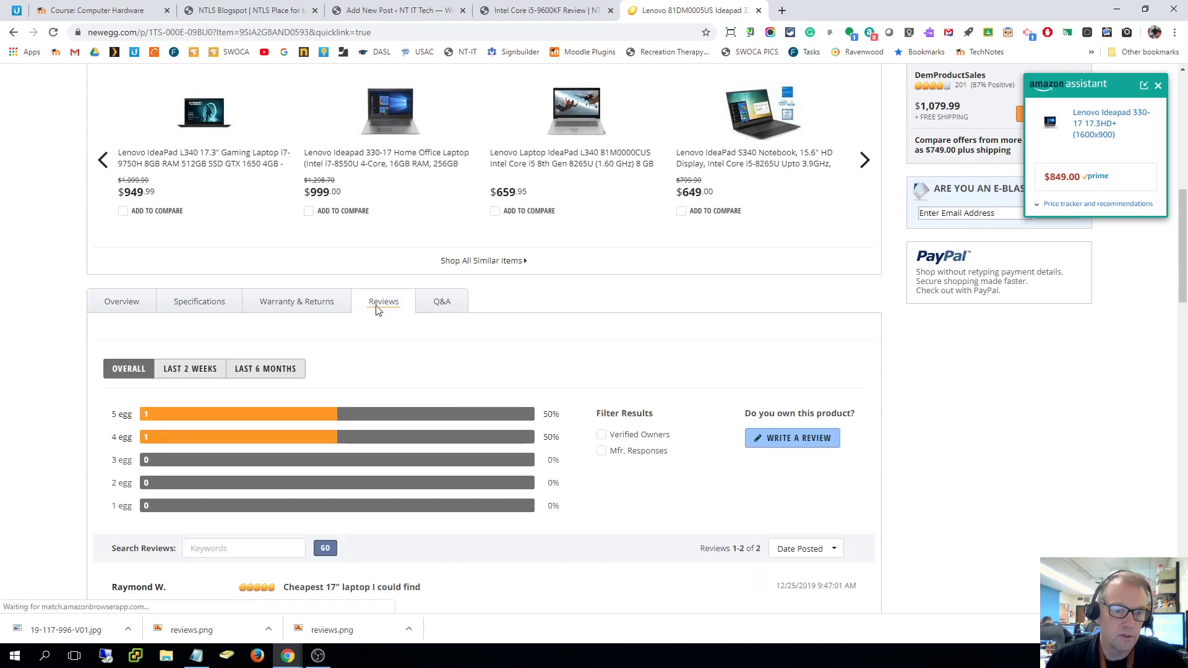
pyautogui.scroll(-3, 682, 318)
pyautogui.scroll(5, 683, 317)
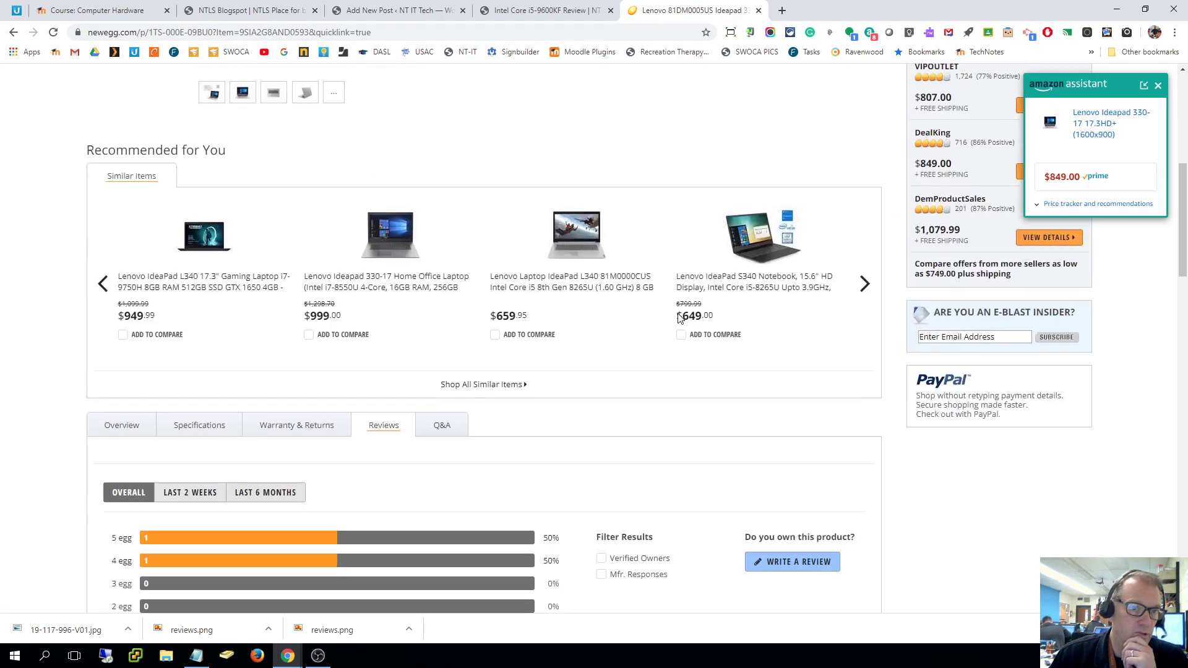
pyautogui.scroll(-1, 676, 333)
pyautogui.scroll(-3, 676, 333)
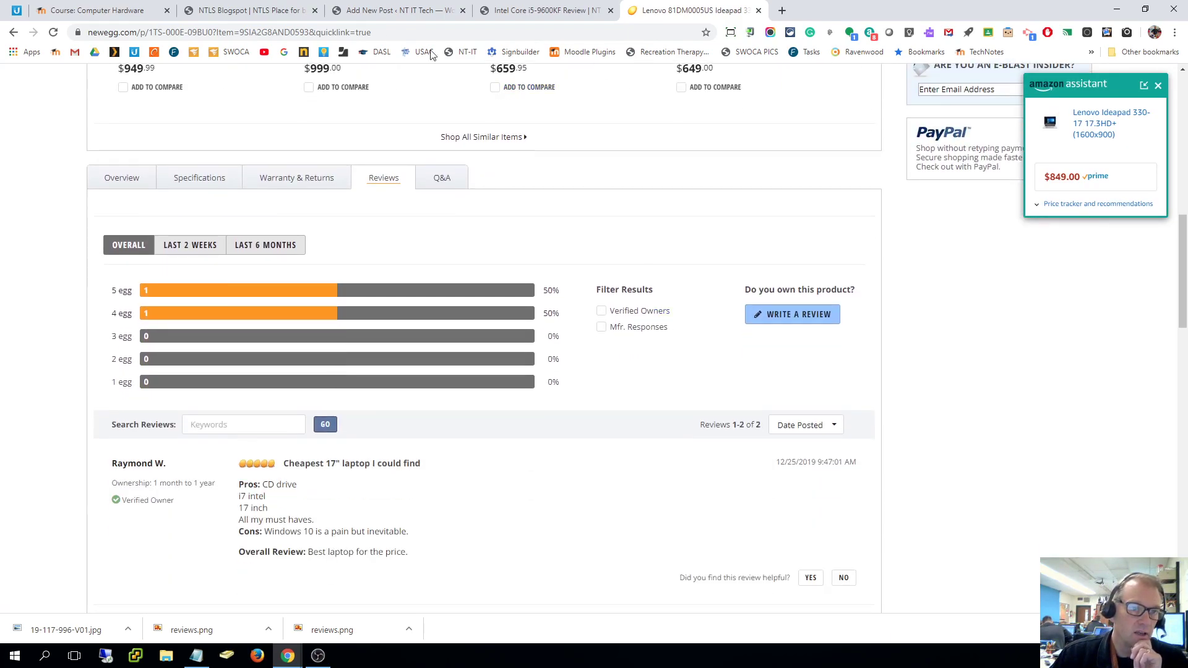
# - Copy the Lenovo product page's address and enter it as the link for "Reviews are here." in the WordPress post
pyautogui.click(111, 32)
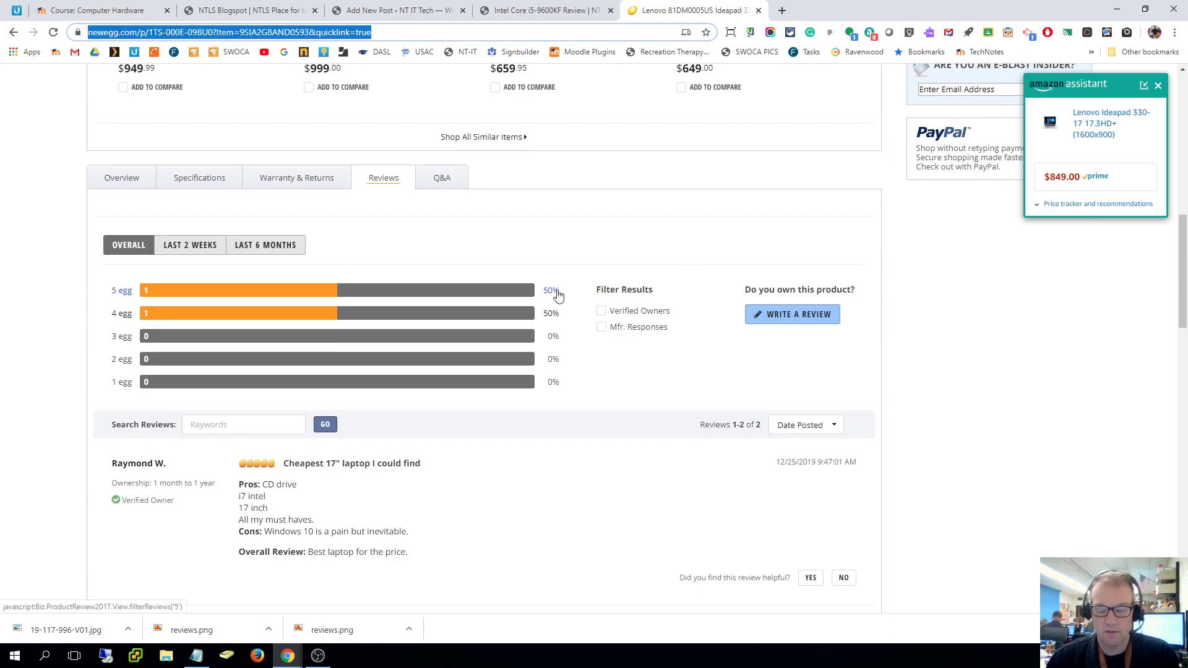
pyautogui.click(359, 12)
pyautogui.moveTo(213, 348); pyautogui.dragTo(120, 339)
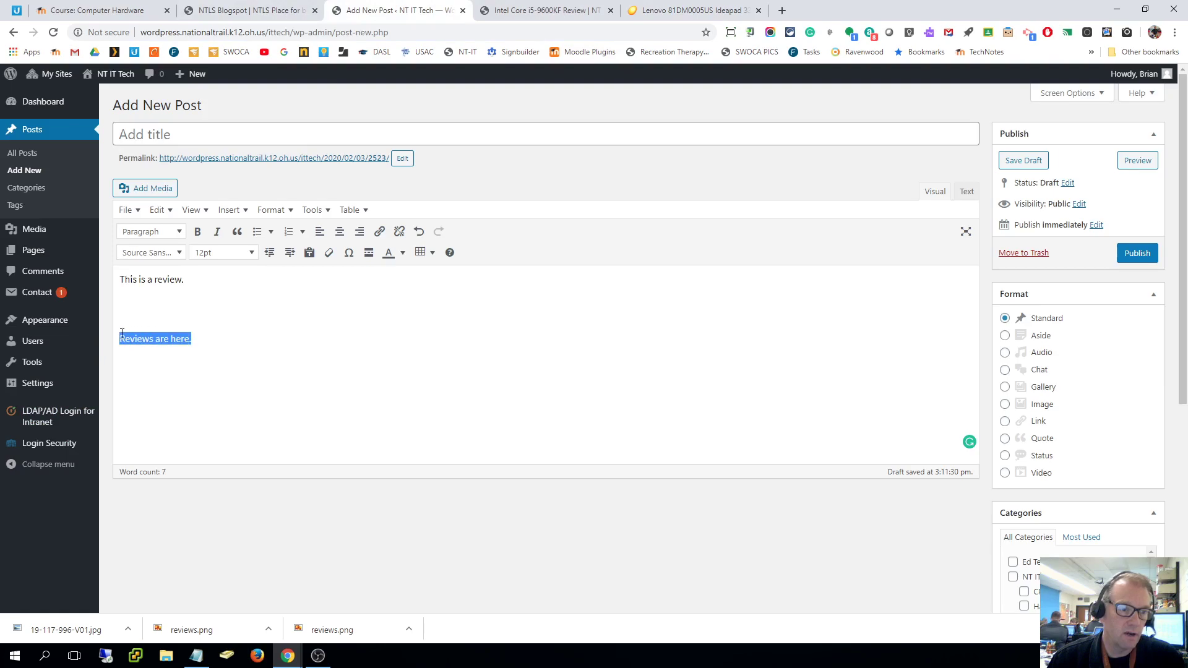
pyautogui.click(379, 231)
pyautogui.hotkey('ctrl', 'v')
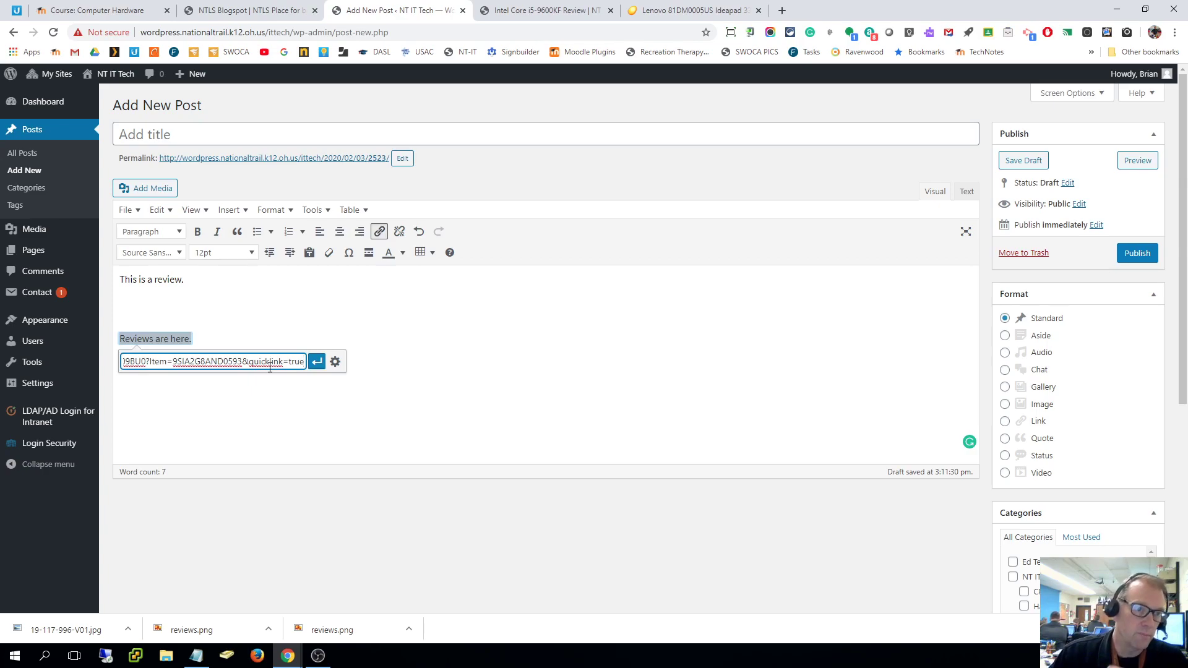
# - Set the "Reviews are here." link to open in a new tab and update it
pyautogui.click(335, 362)
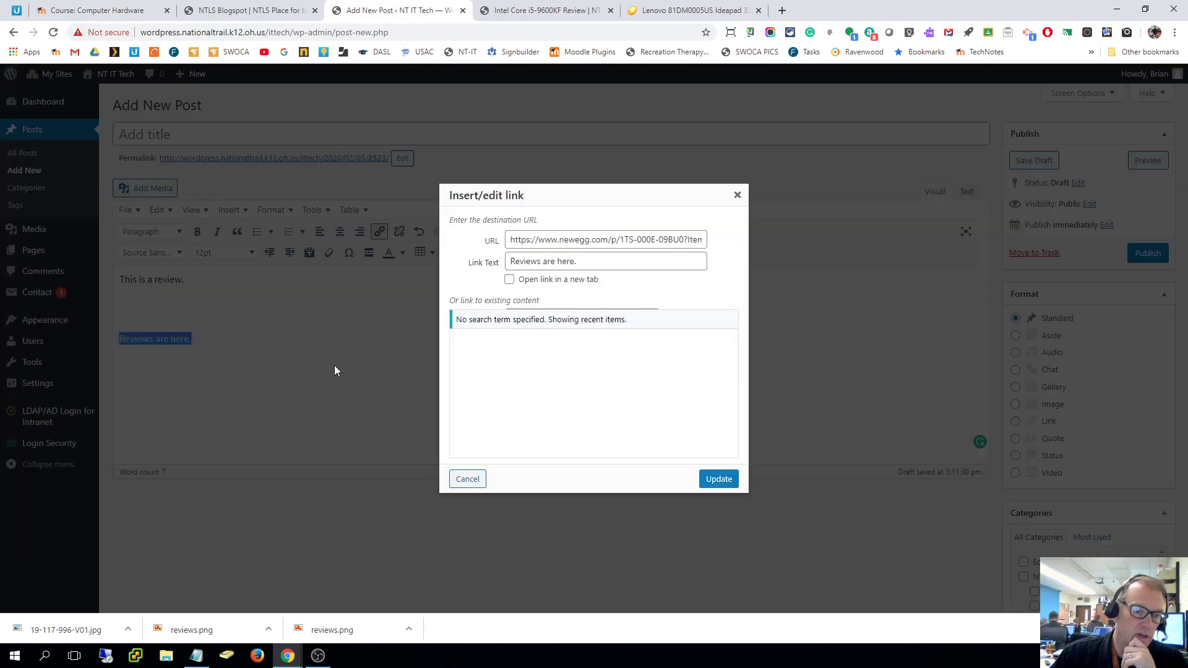
pyautogui.click(509, 280)
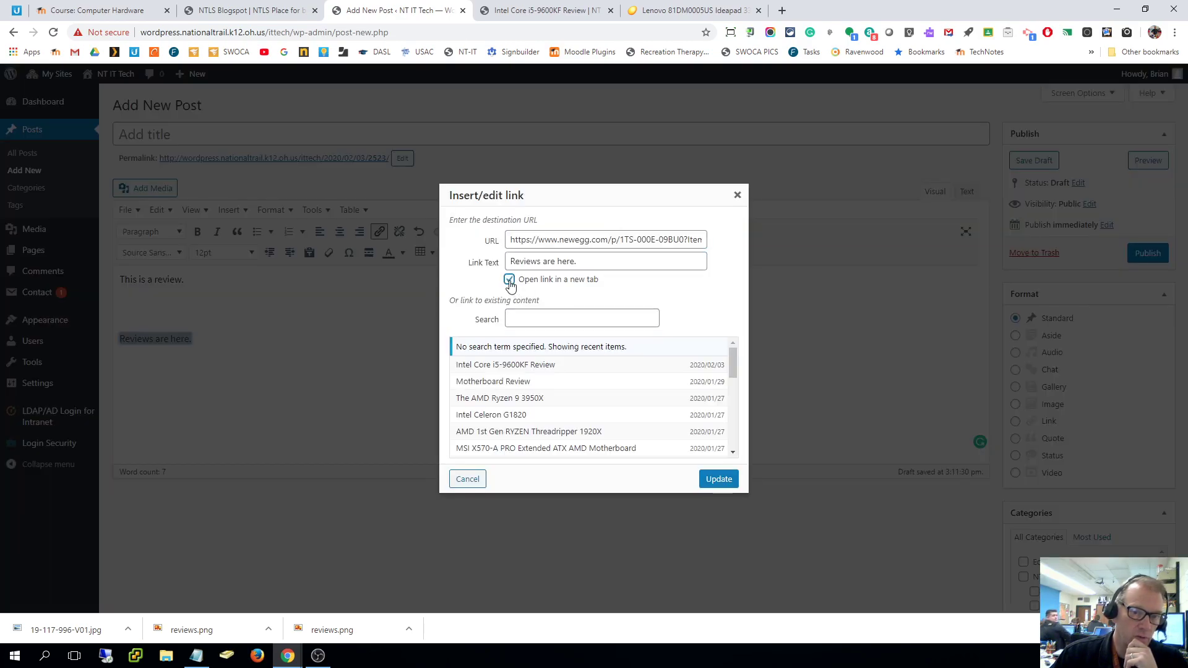
pyautogui.click(719, 483)
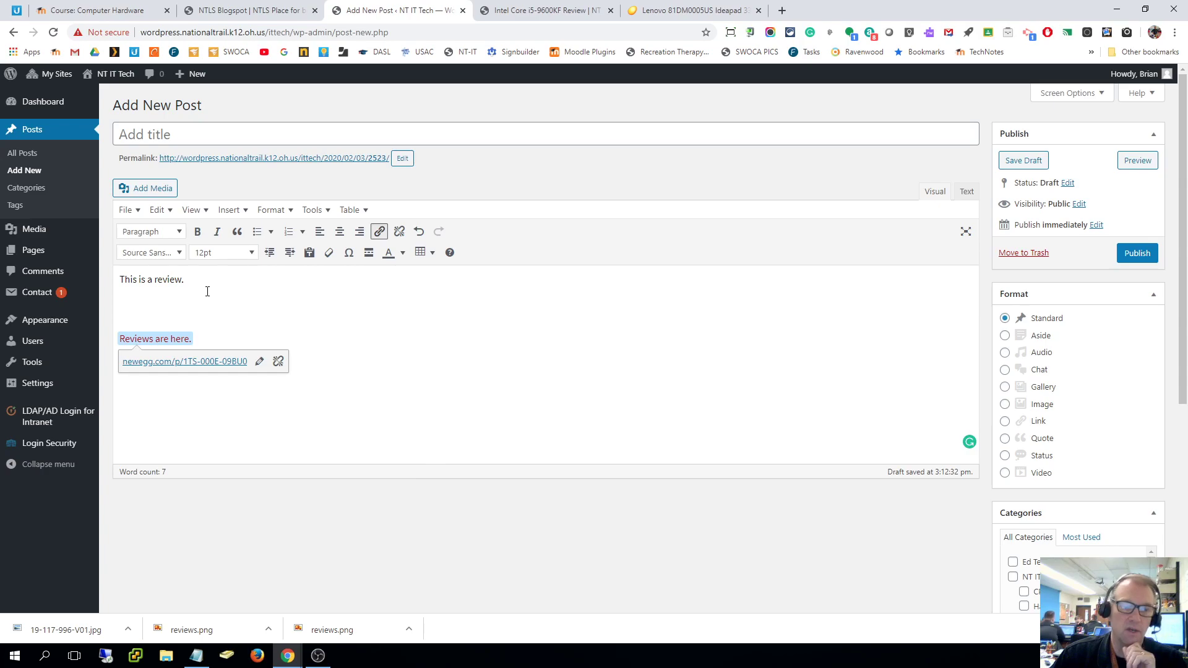
# - Check the published Intel Core i5-9600KF review, preview the draft post, and follow its "Reviews are here." link
pyautogui.click(650, 10)
pyautogui.click(513, 11)
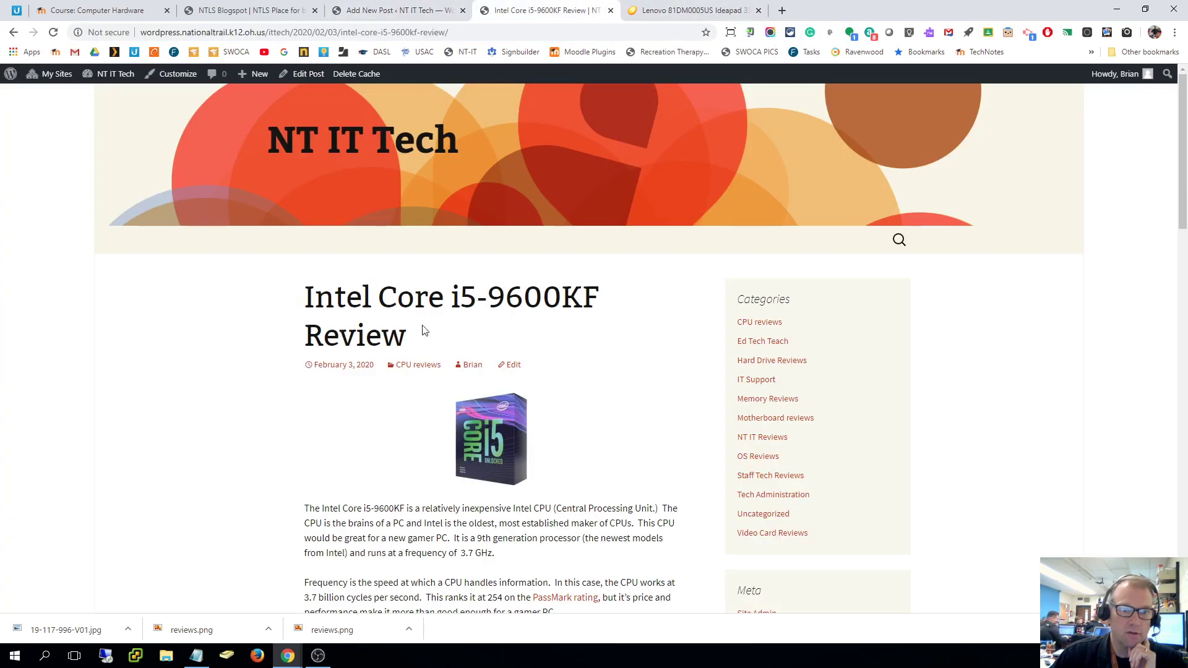
pyautogui.click(423, 11)
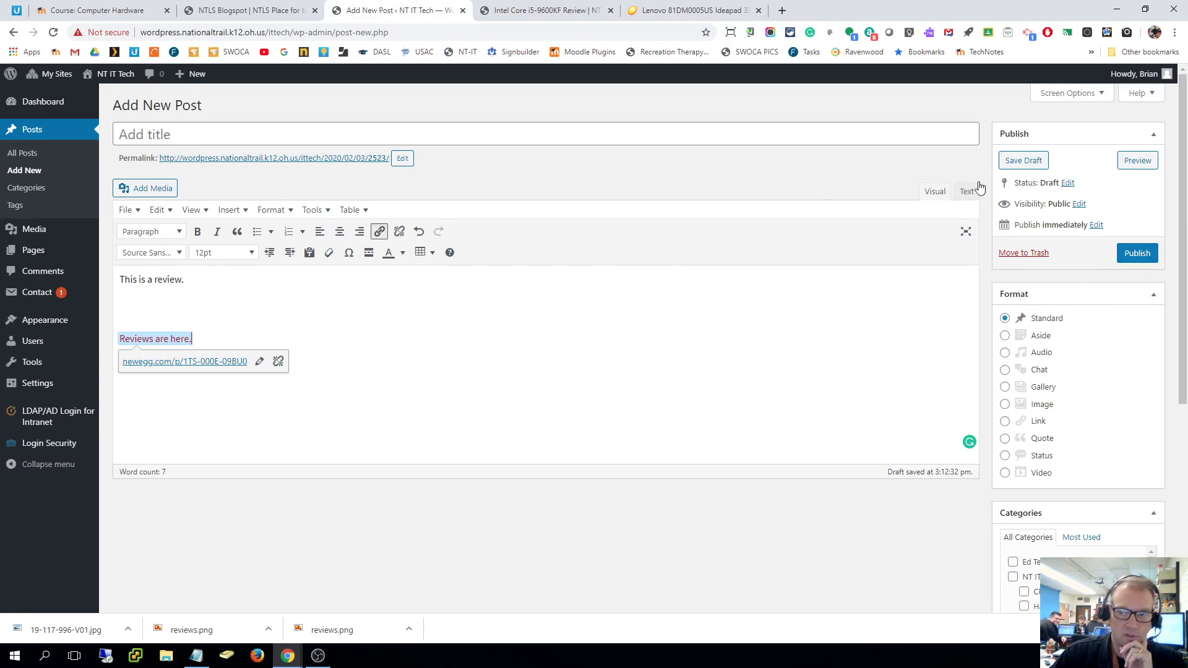
pyautogui.click(1135, 163)
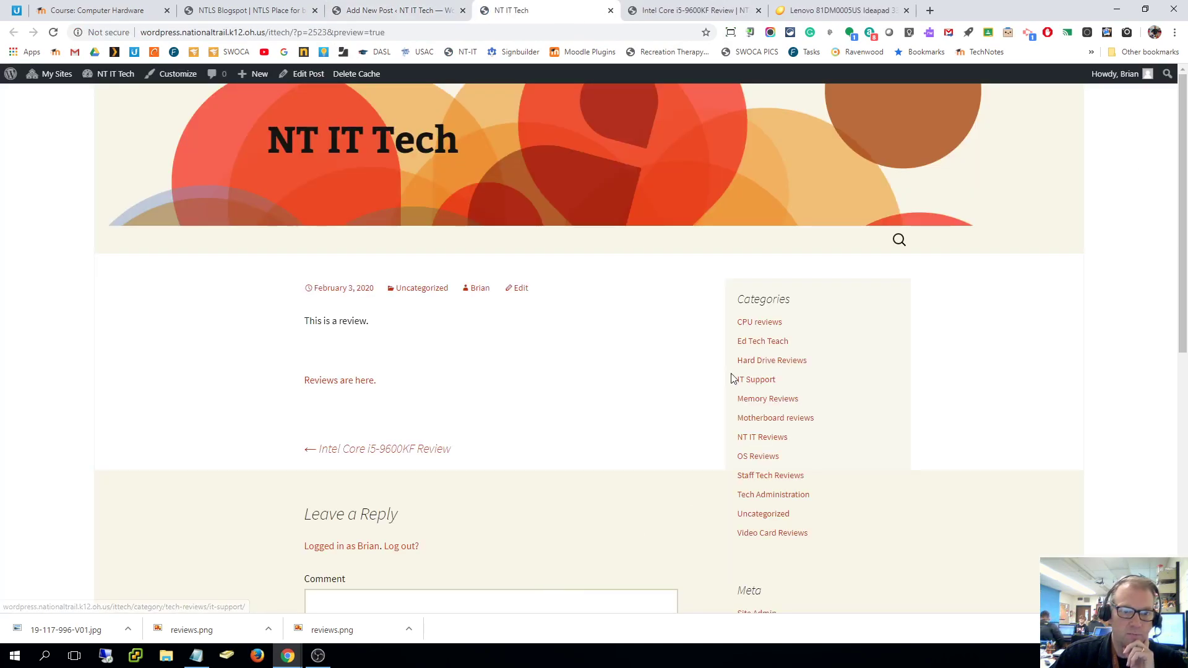
pyautogui.click(344, 382)
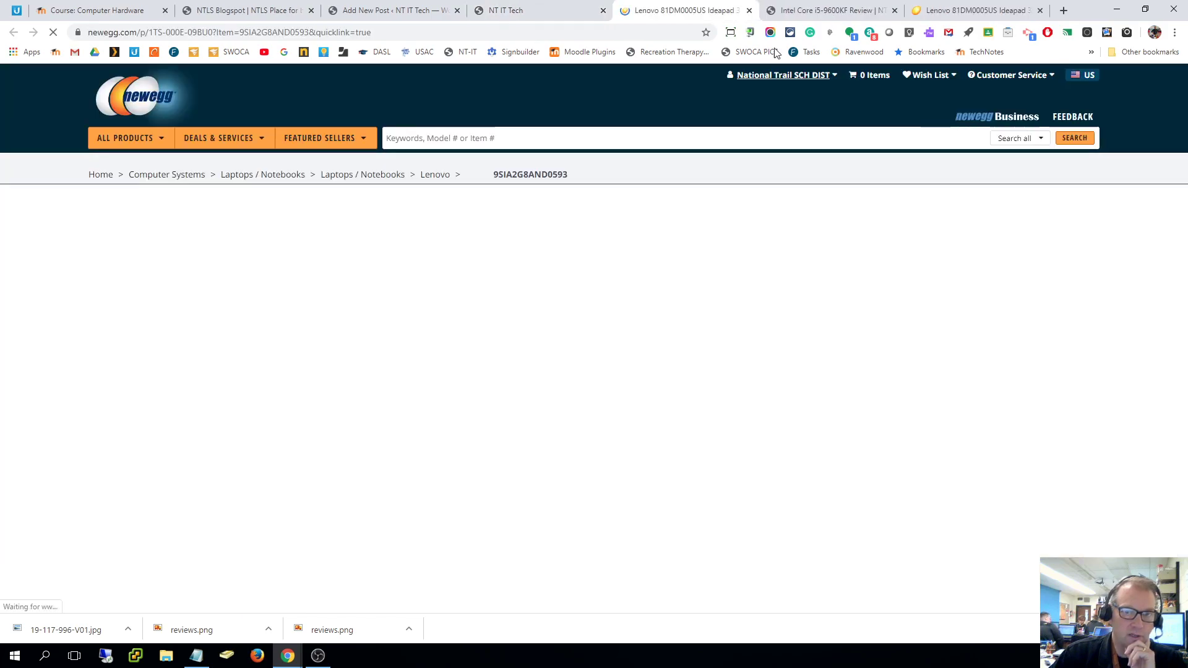
# - Close the Newegg, preview and Intel review pages, preview the draft once more, and return to the post's body text
pyautogui.click(603, 11)
pyautogui.click(603, 11)
pyautogui.click(604, 12)
pyautogui.click(603, 12)
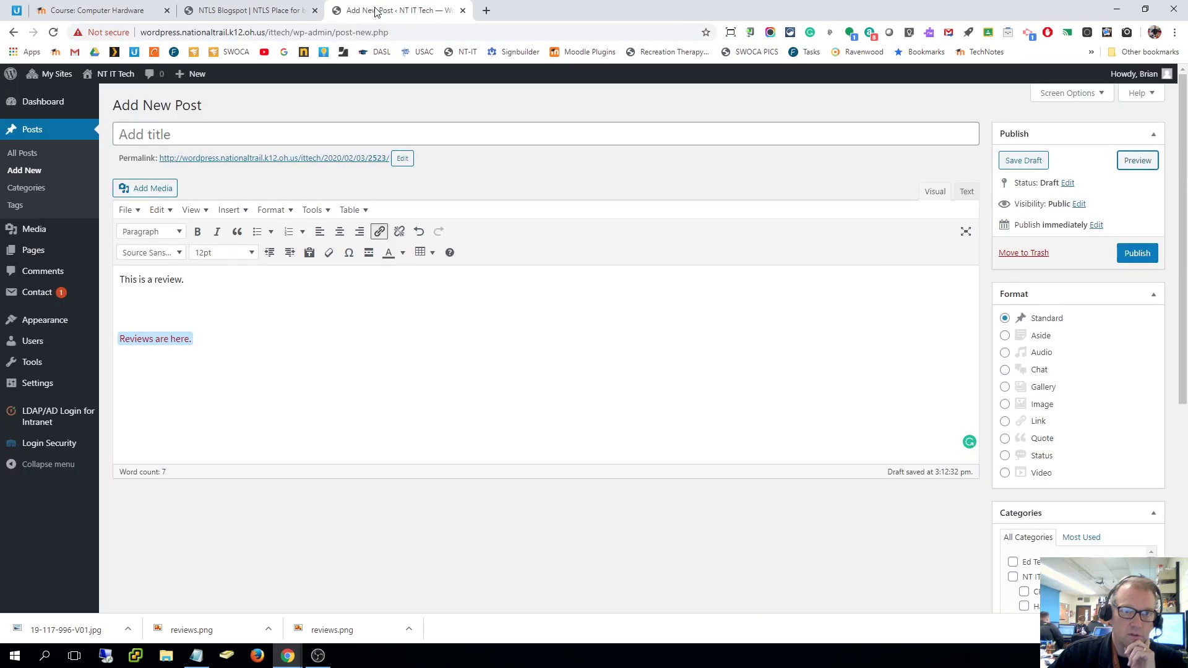
pyautogui.click(1144, 169)
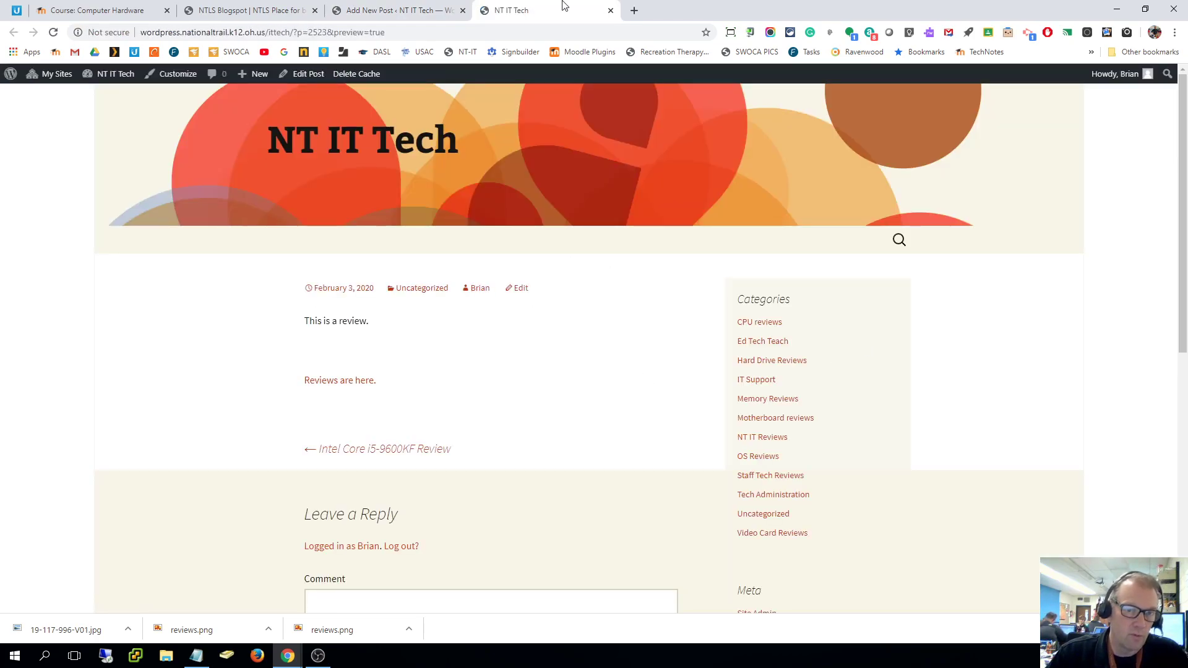
pyautogui.click(611, 10)
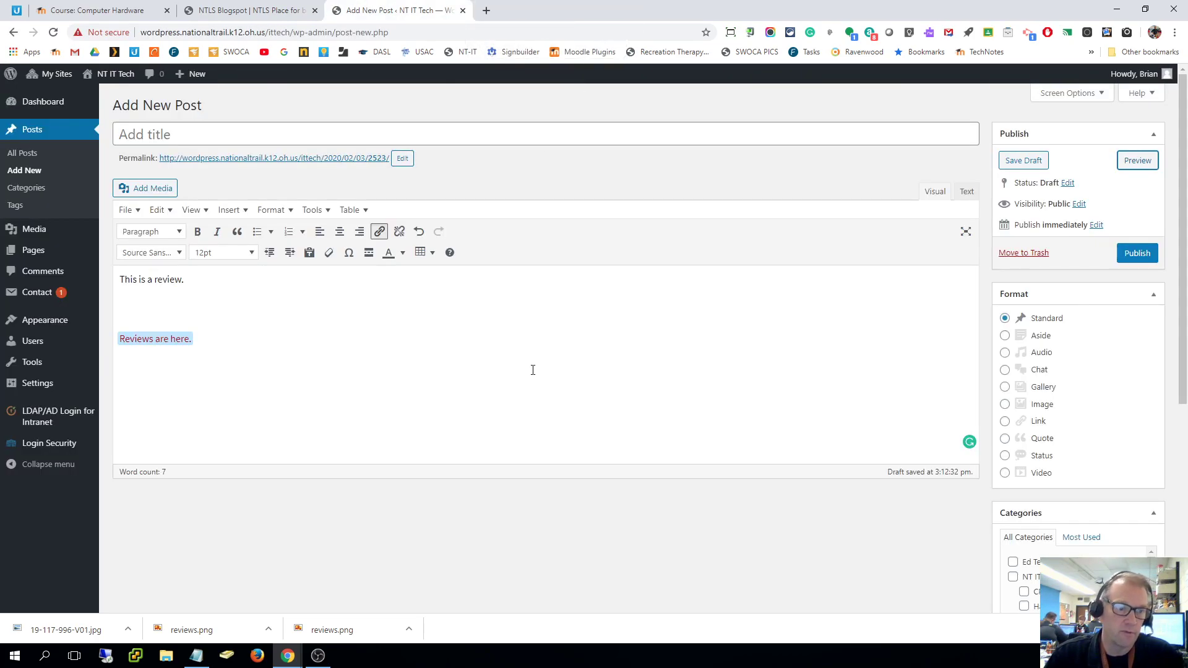
pyautogui.click(255, 304)
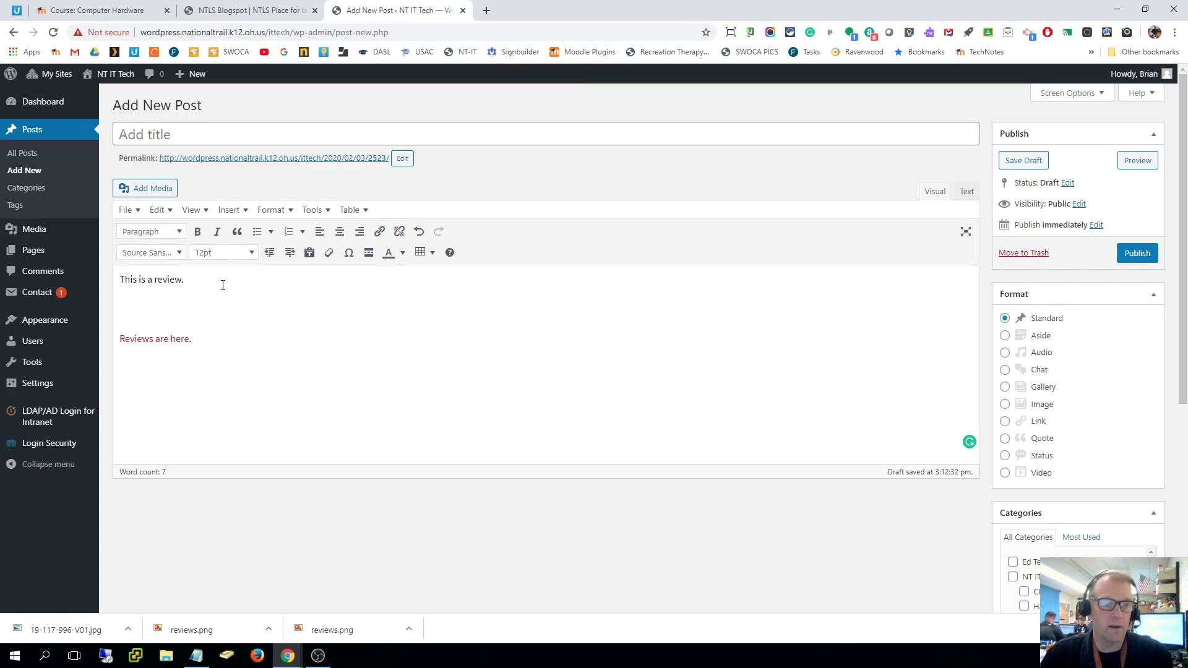
# - Search Google Images for "motherboard" in a new browser tab
pyautogui.click(486, 10)
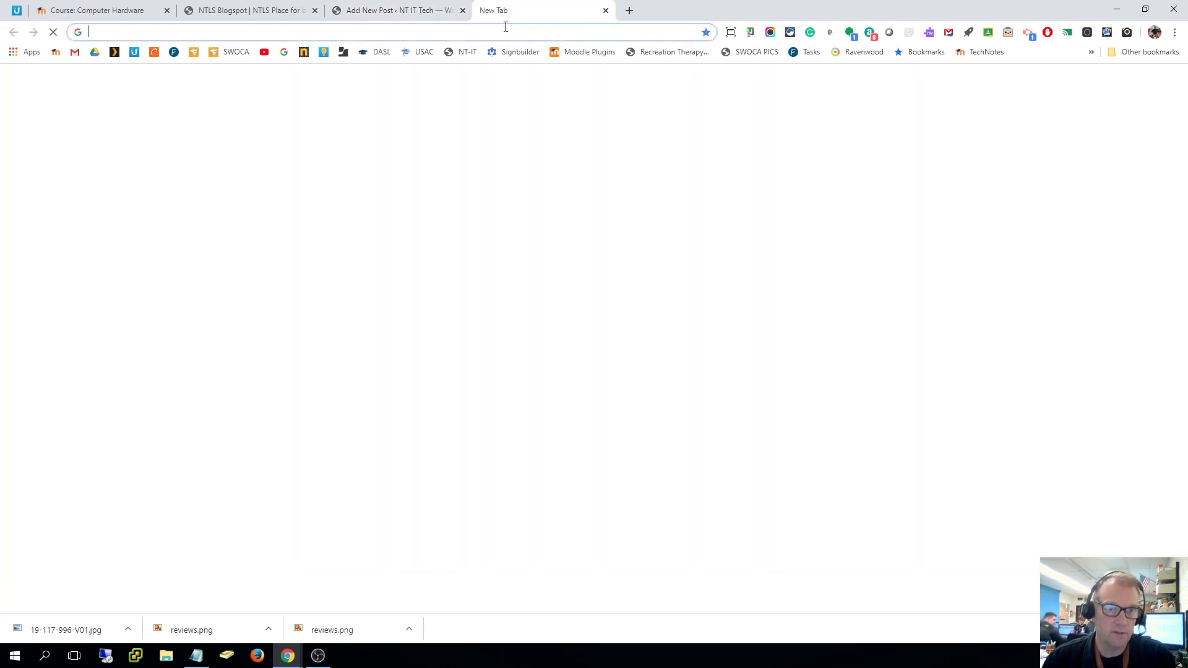
pyautogui.write('newe')
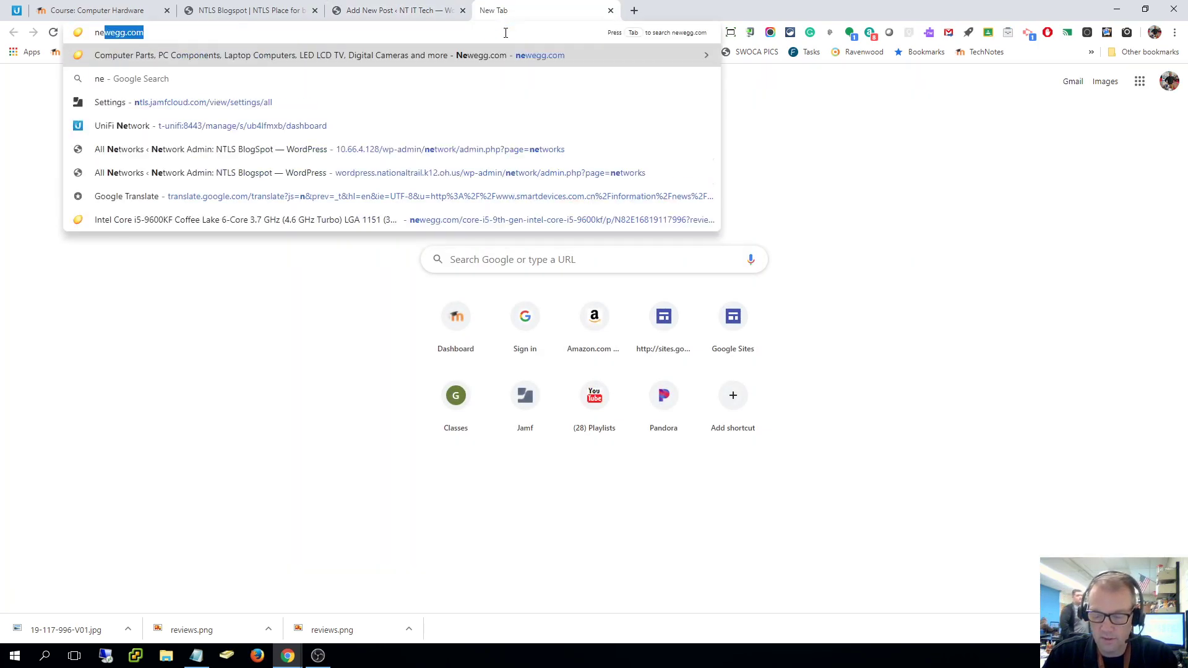
pyautogui.press('BackSpace')
pyautogui.press('BackSpace')
pyautogui.press('BackSpace')
pyautogui.press('BackSpace')
pyautogui.press('BackSpace')
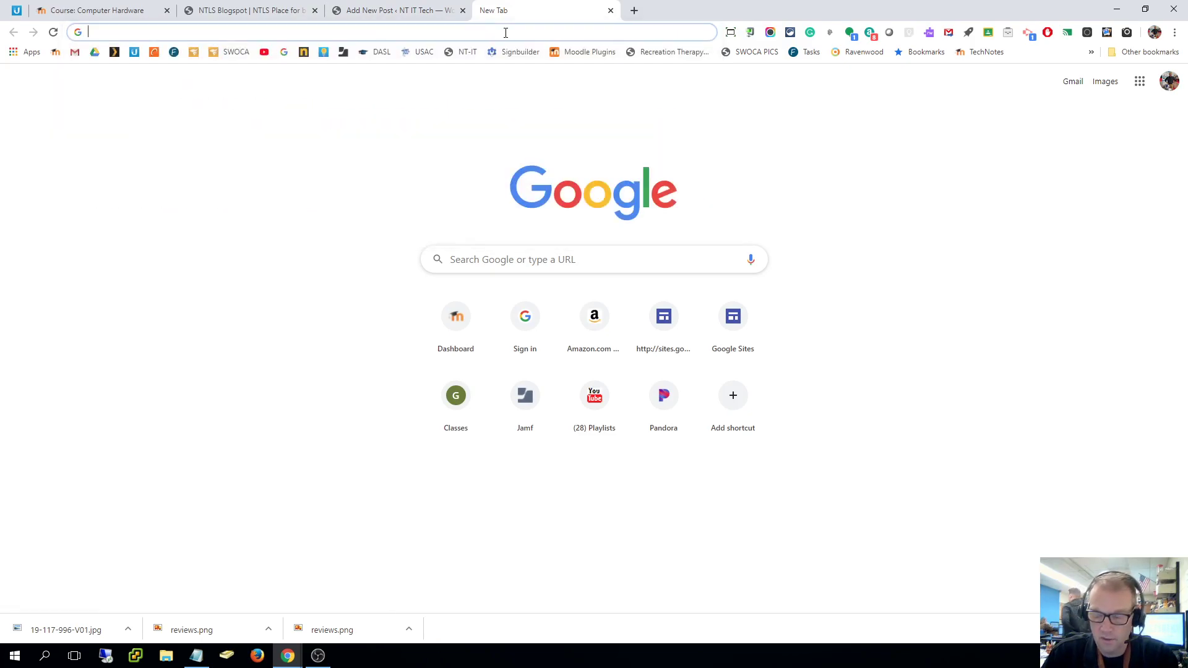
pyautogui.write('motherboard')
pyautogui.press('Return')
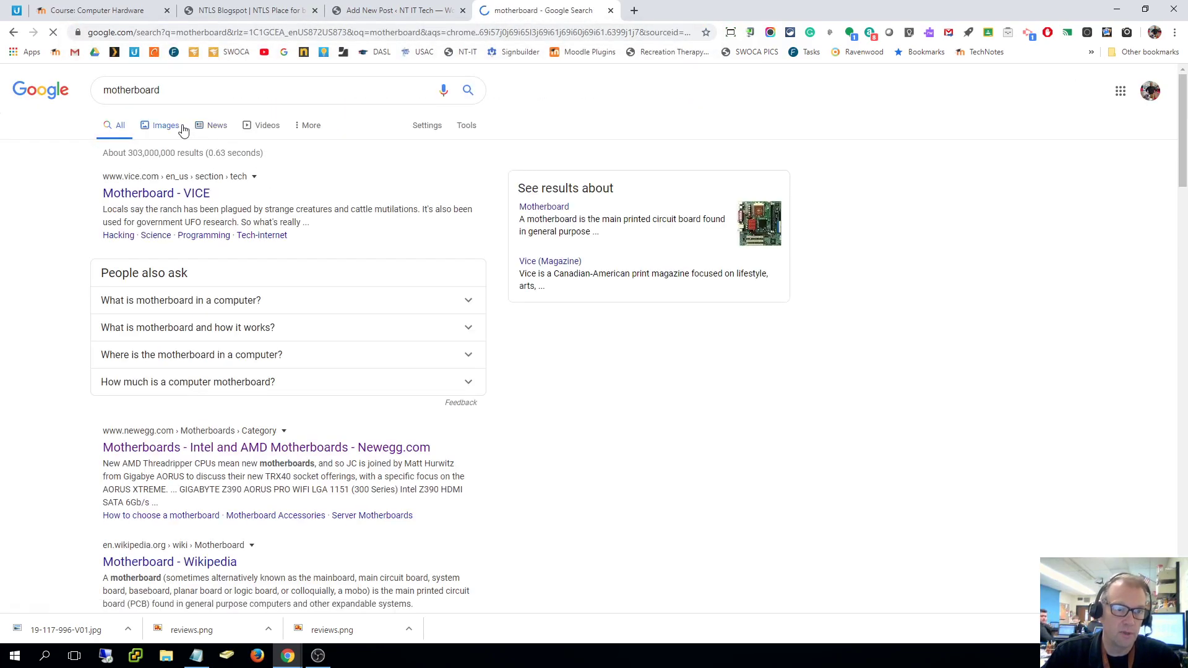
pyautogui.click(183, 128)
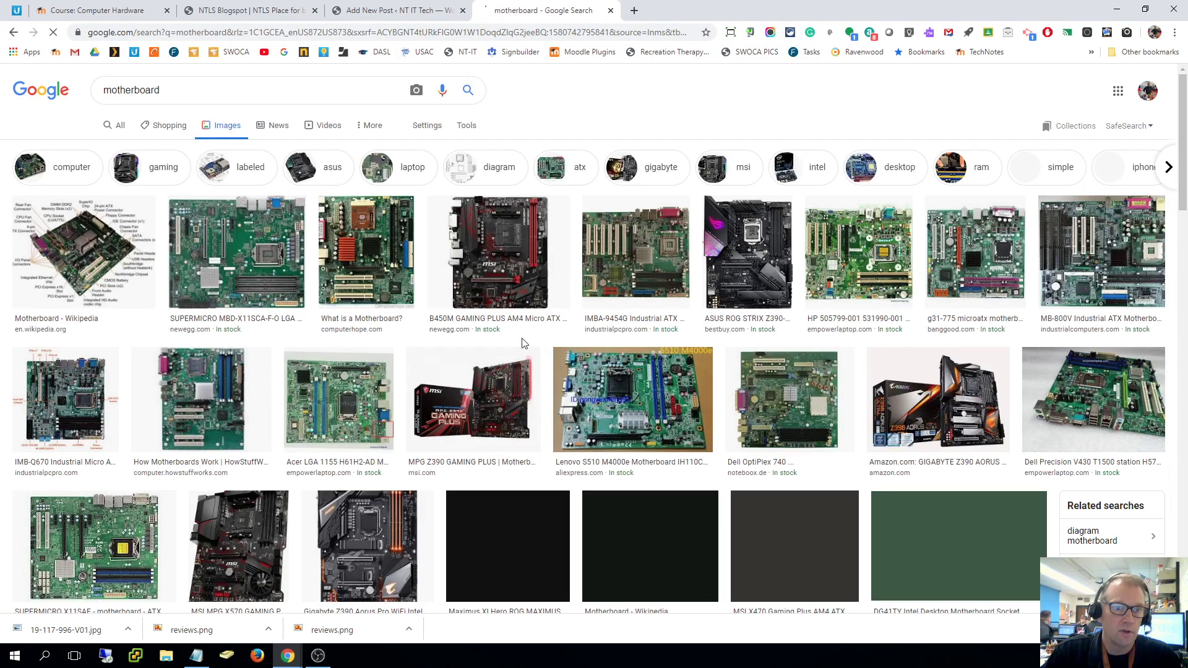
# - Preview the Computer Hope "What is a Motherboard?" image, open its source page separately, and return to the image results
pyautogui.click(363, 258)
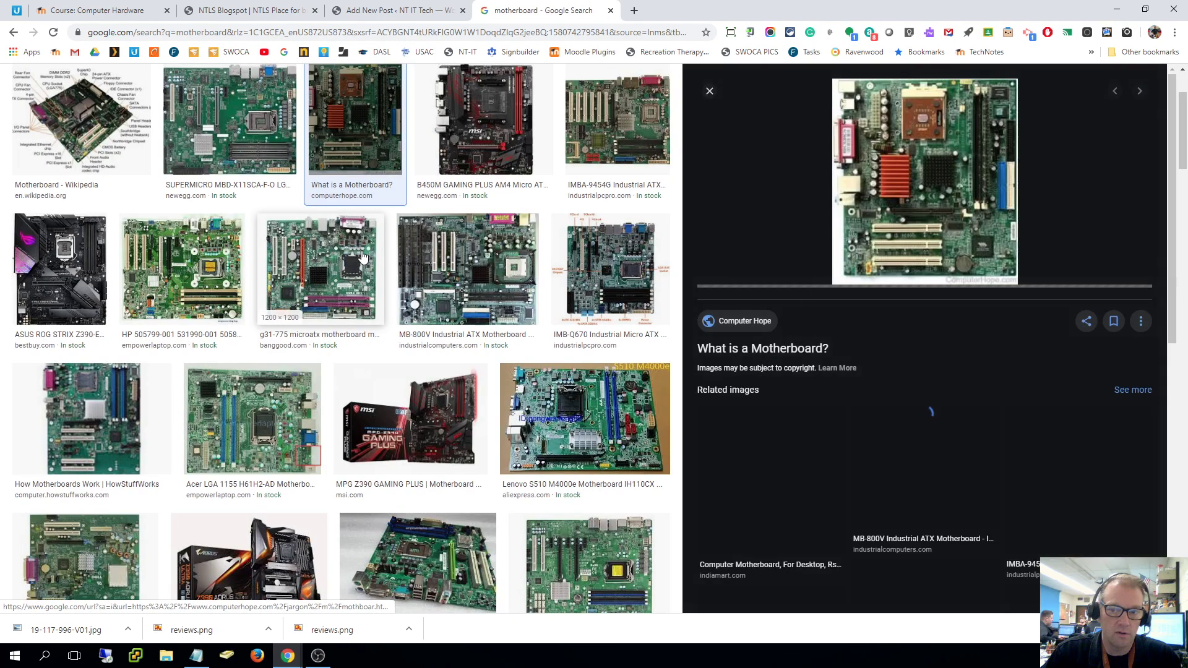
pyautogui.rightClick(917, 195)
pyautogui.click(878, 150)
pyautogui.click(533, 10)
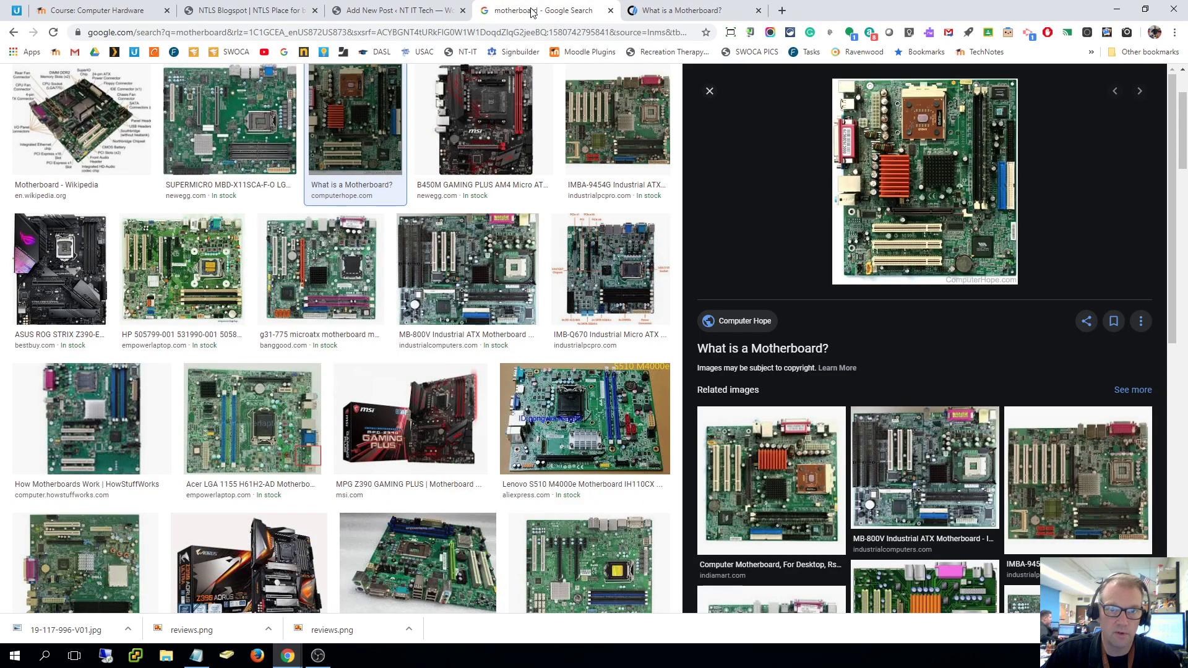
# - Try the Icon size filter on the motherboard image results, and set the size filter to Large
pyautogui.scroll(3, 476, 433)
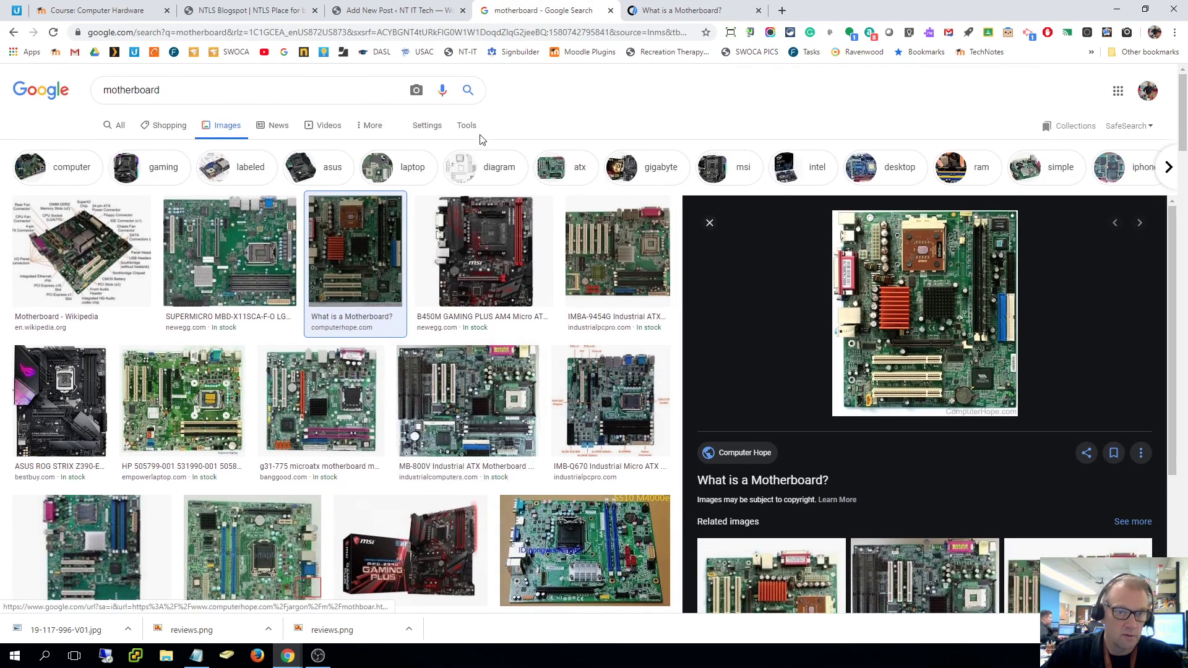
pyautogui.click(467, 125)
pyautogui.click(119, 150)
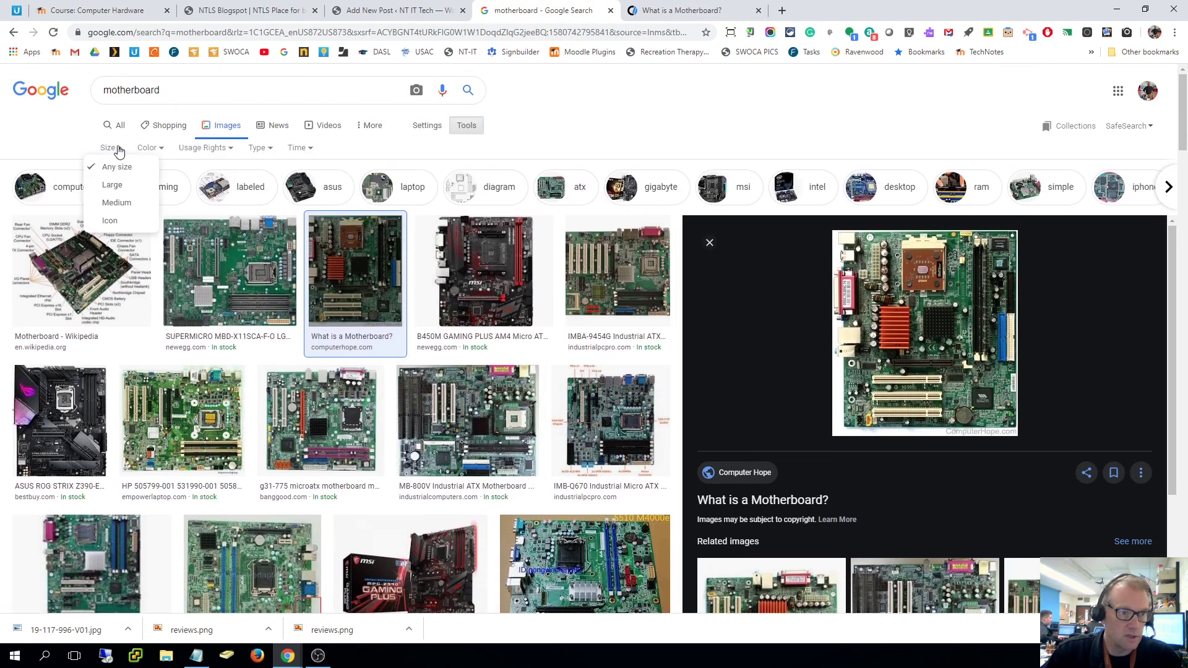
pyautogui.click(113, 222)
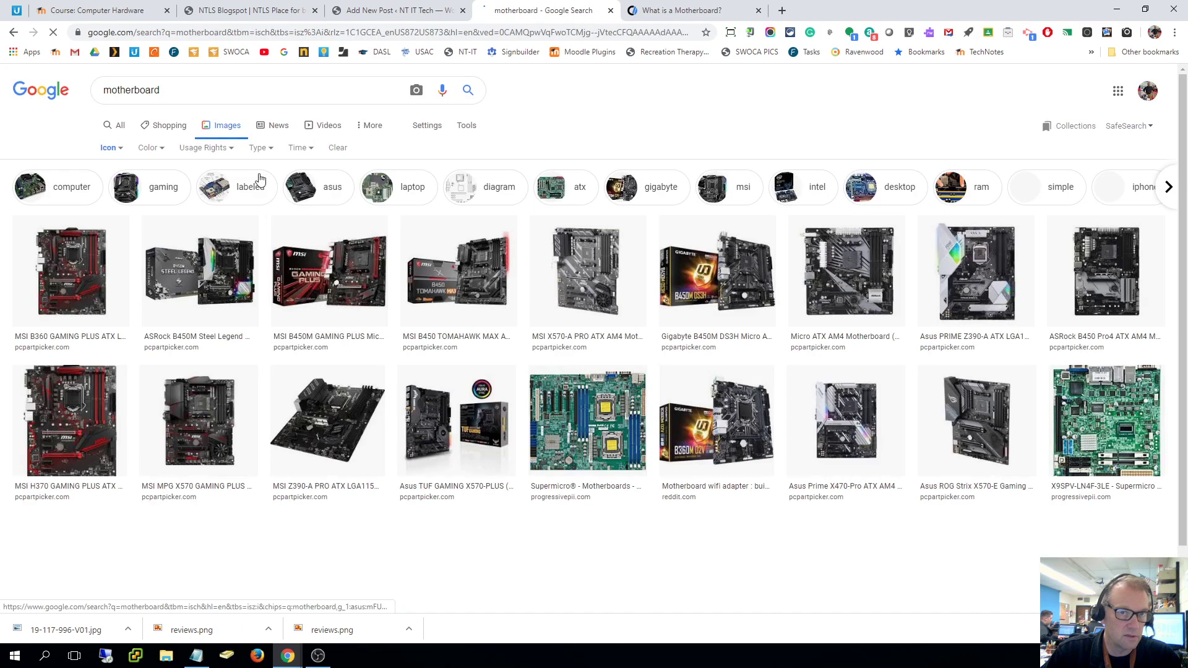
pyautogui.click(112, 148)
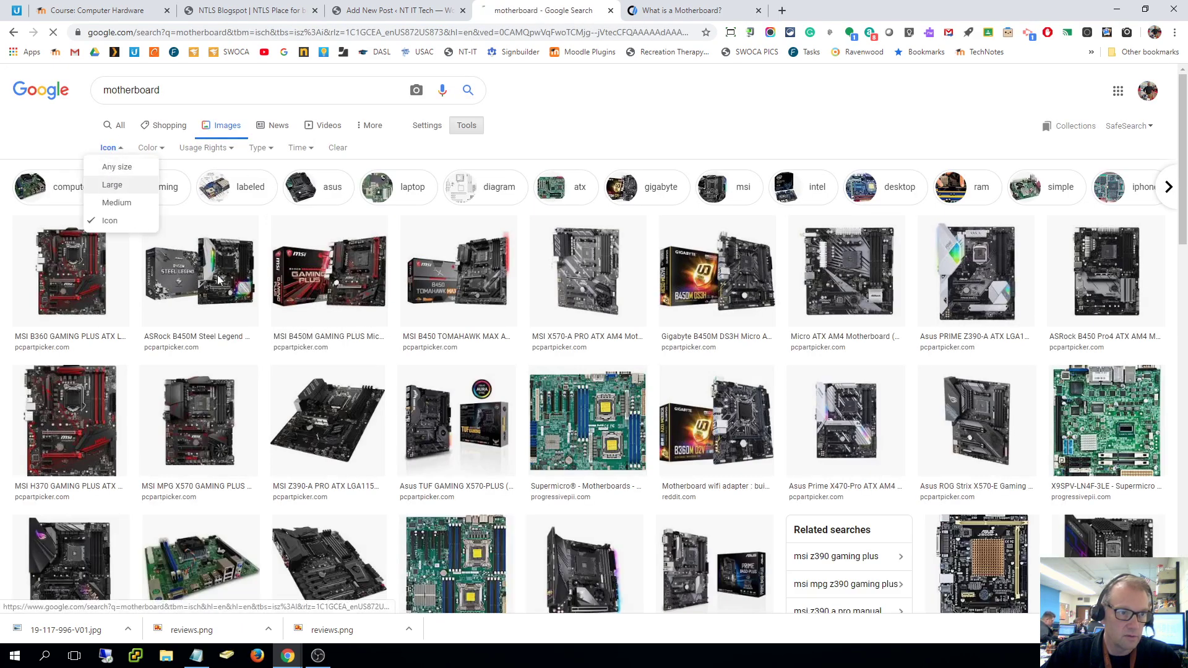
pyautogui.click(112, 184)
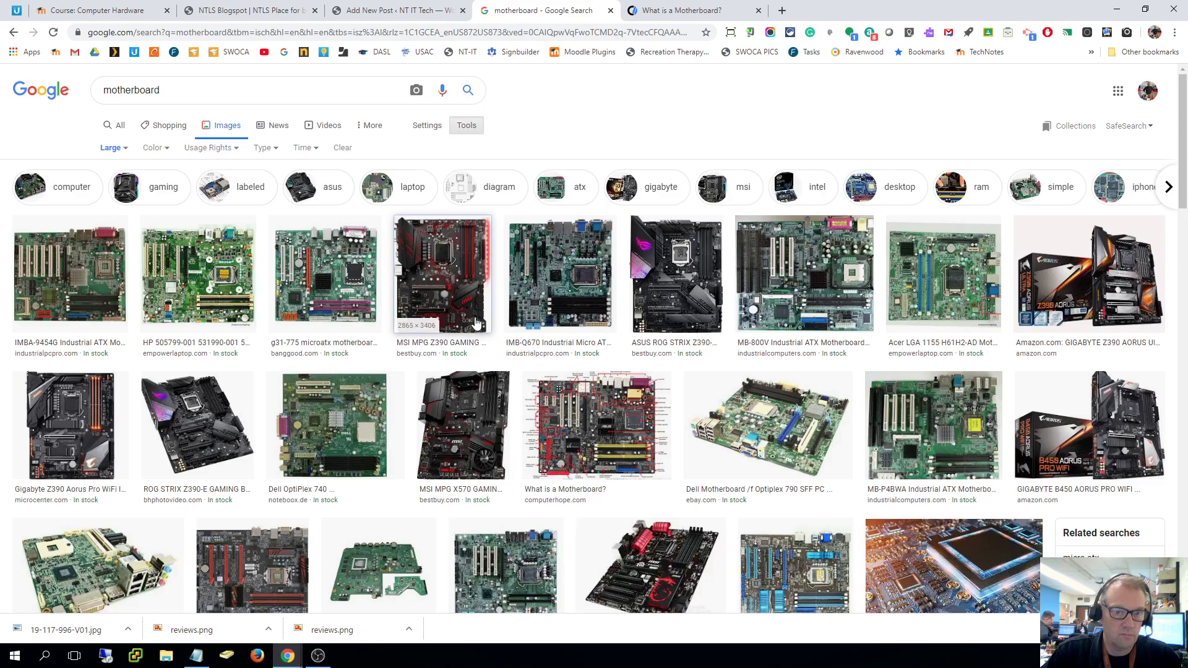
# - Save the MSI MPG Z390 GAMING PLUS motherboard image as the JPEG 6305798_sd in the blogpost folder
pyautogui.click(477, 323)
pyautogui.rightClick(868, 228)
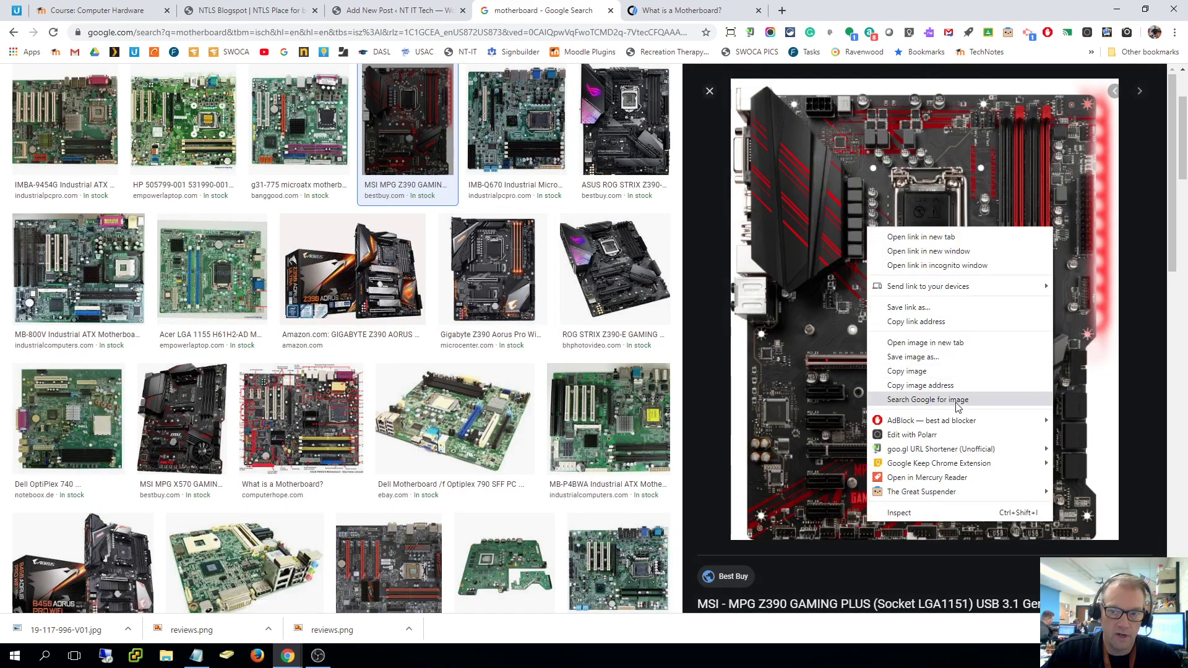
pyautogui.click(940, 365)
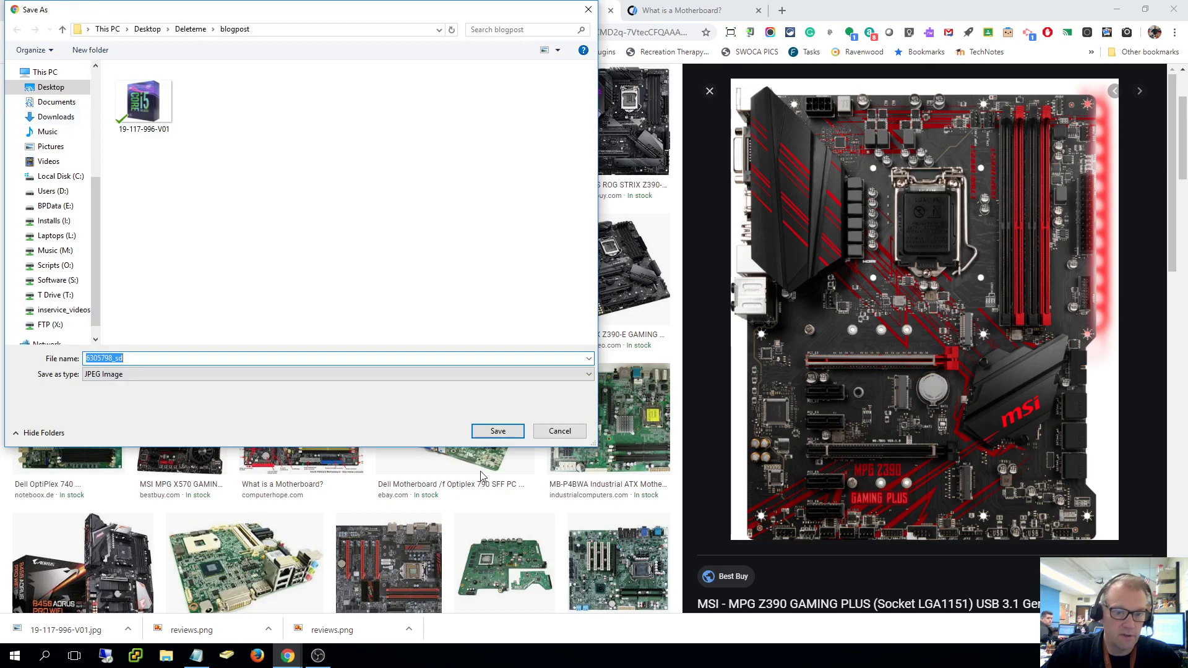
pyautogui.click(496, 433)
# - Upload the 6305798_sd image from the Desktop's Deleteme > blogpost folder to the media library of the WordPress post
pyautogui.click(379, 9)
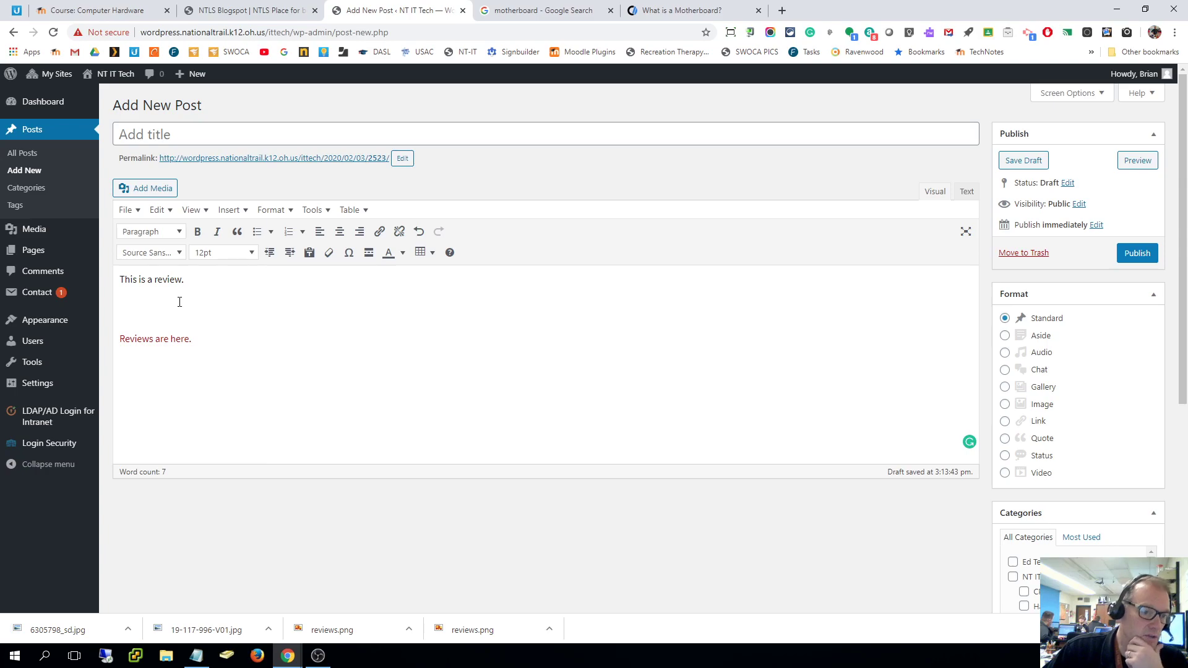
pyautogui.click(144, 190)
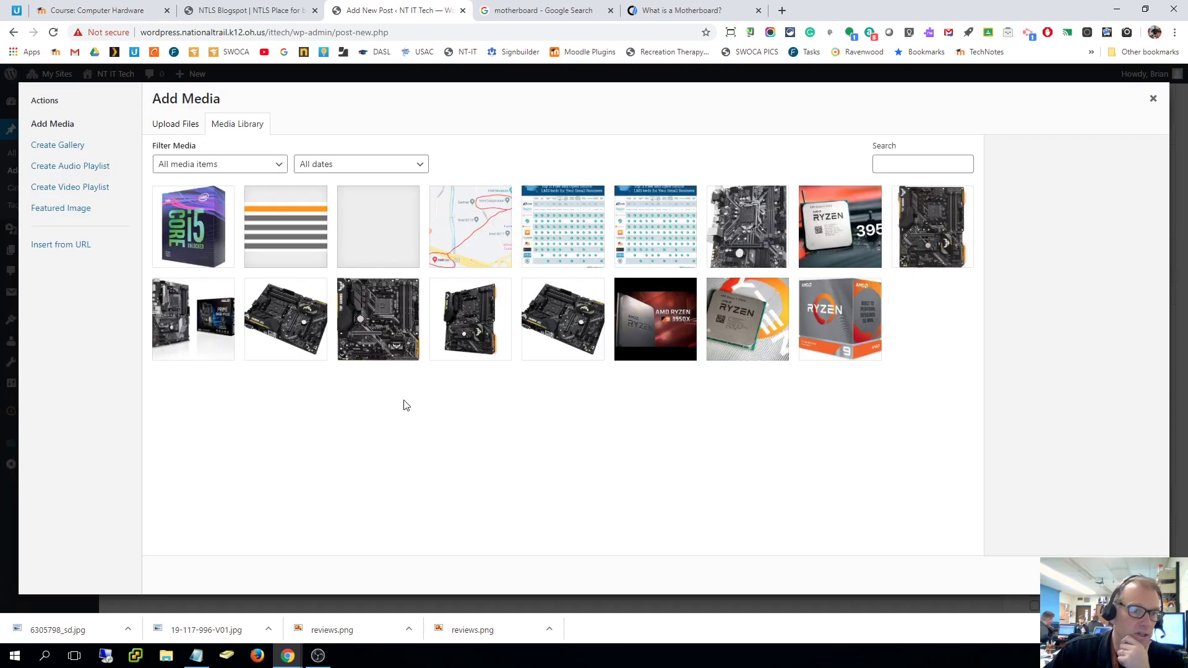
pyautogui.click(168, 124)
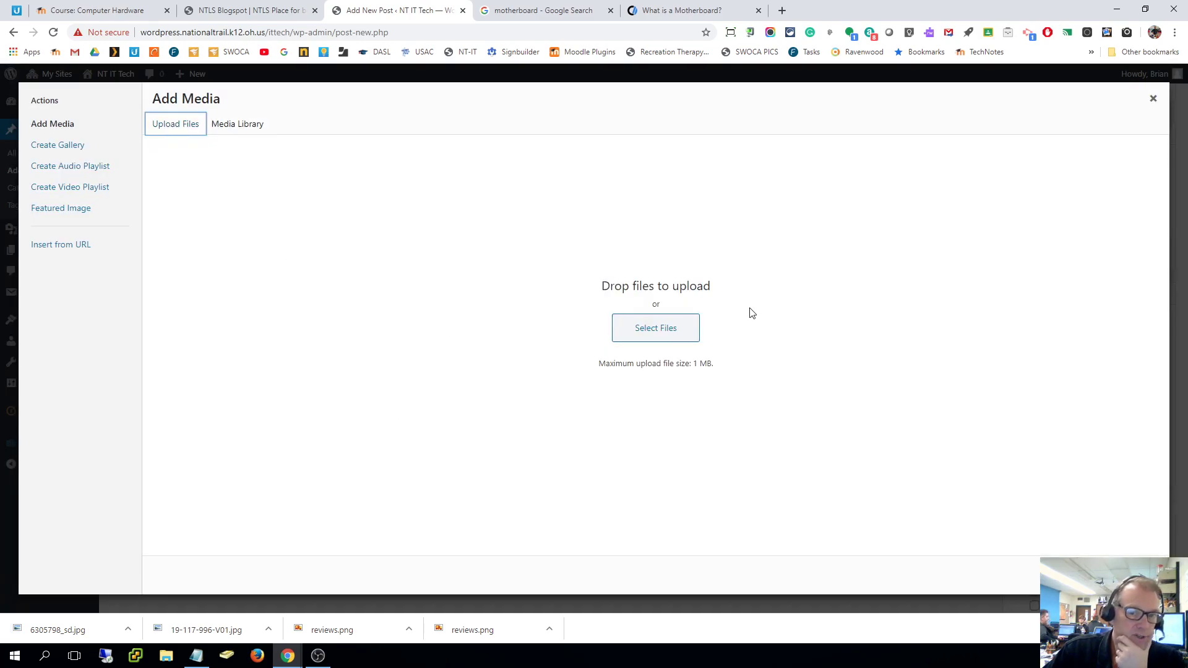
pyautogui.click(654, 342)
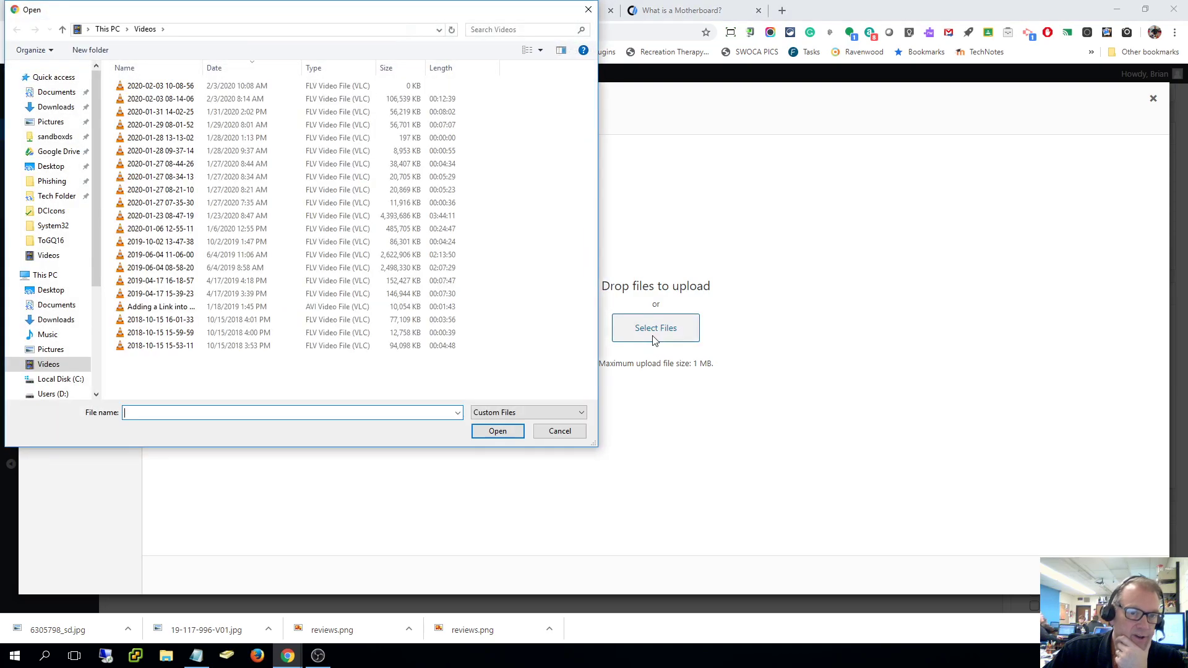
pyautogui.click(51, 291)
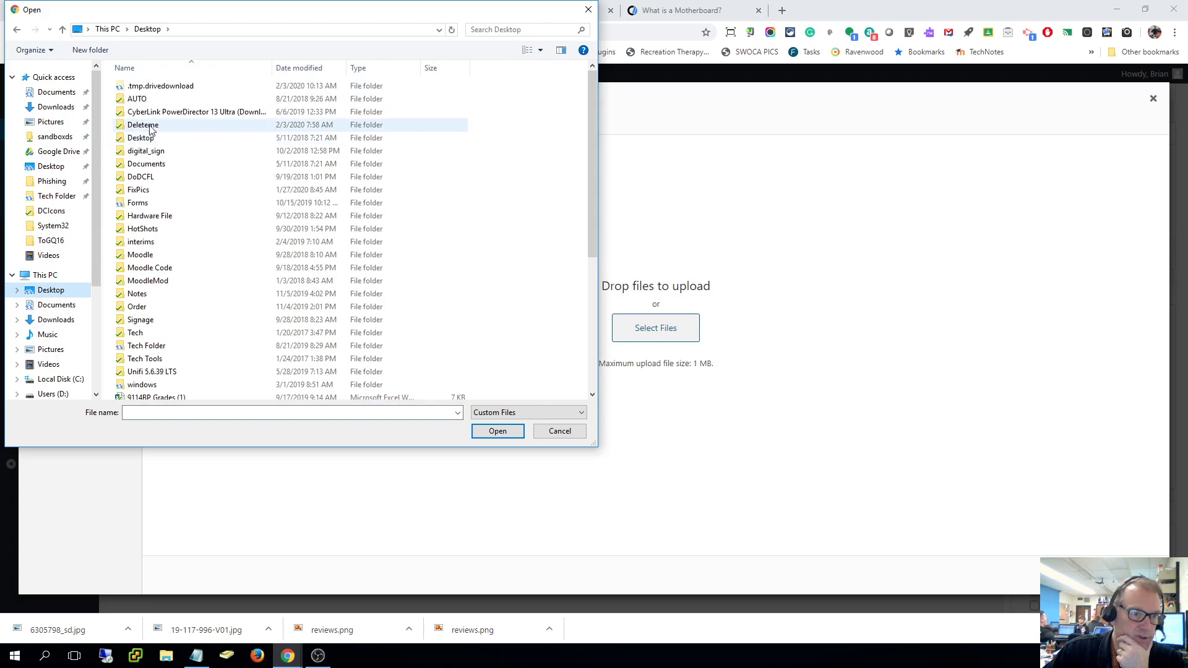
pyautogui.doubleClick(150, 127)
pyautogui.doubleClick(151, 87)
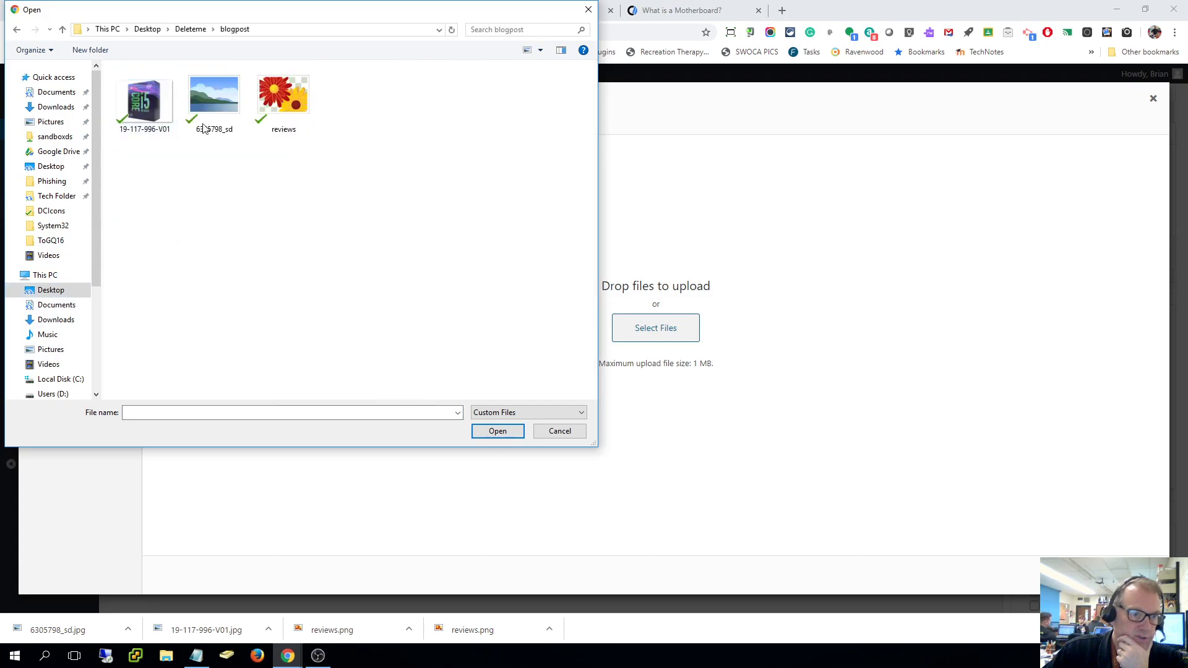
pyautogui.doubleClick(214, 97)
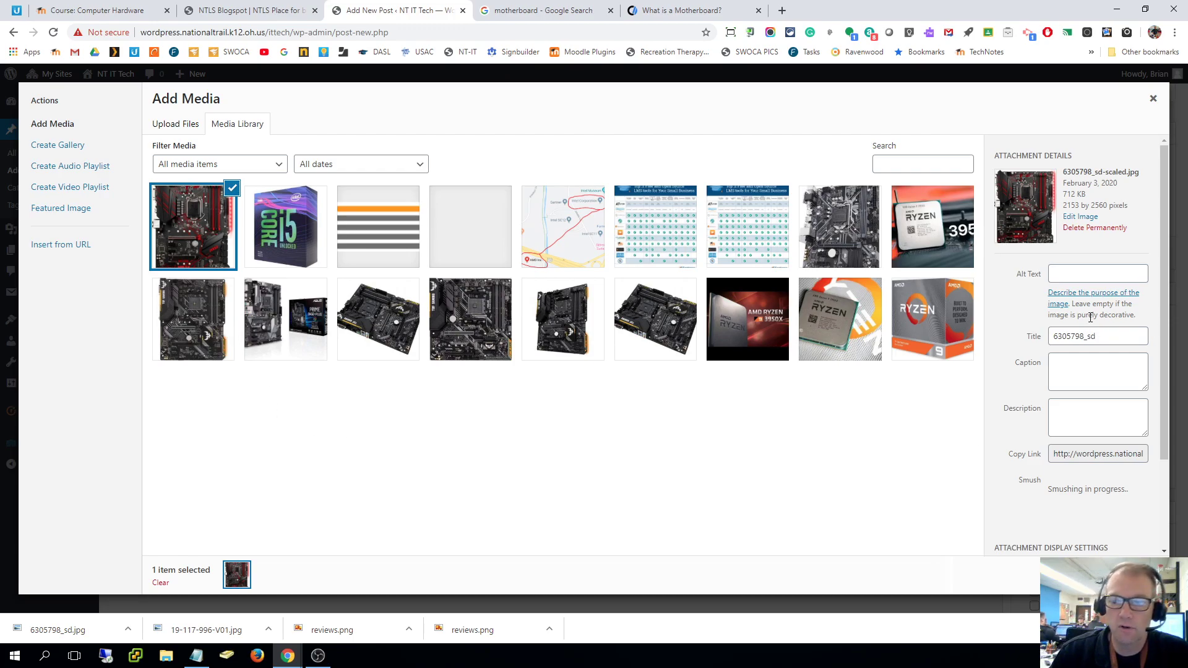
# - Give the uploaded image the alt text "Motherboard Image", and keep its link on Media File and its size on Thumbnail – 150 × 150
pyautogui.click(1083, 267)
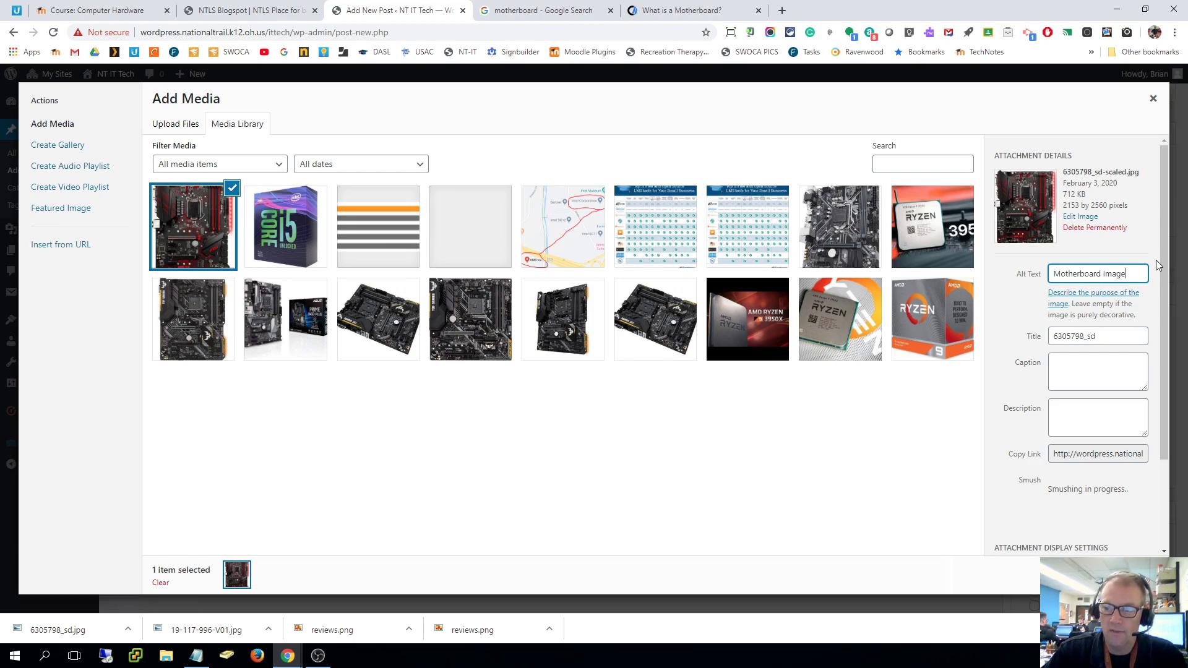
pyautogui.scroll(-2, 1163, 263)
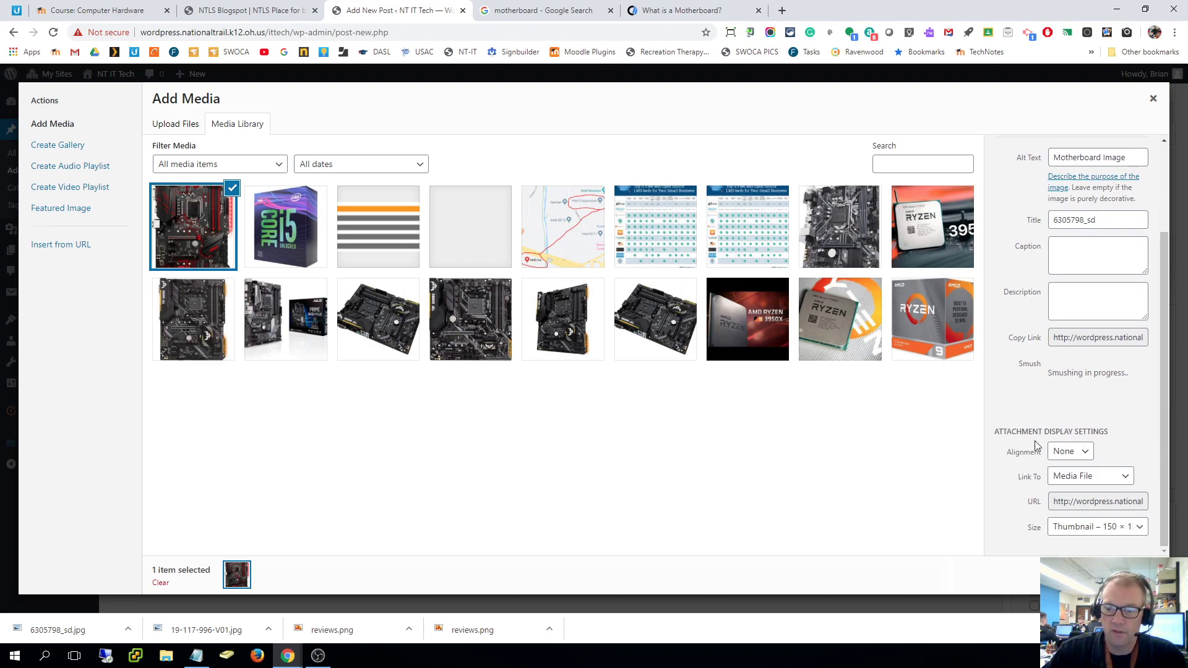
pyautogui.click(1083, 483)
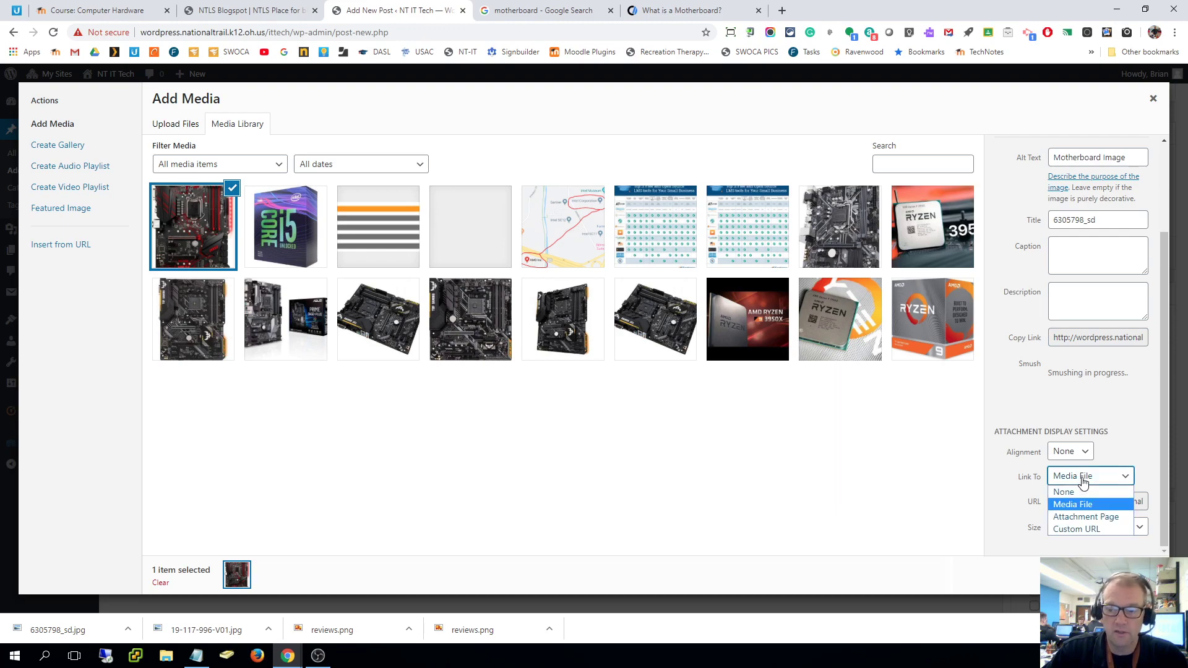
pyautogui.click(1084, 483)
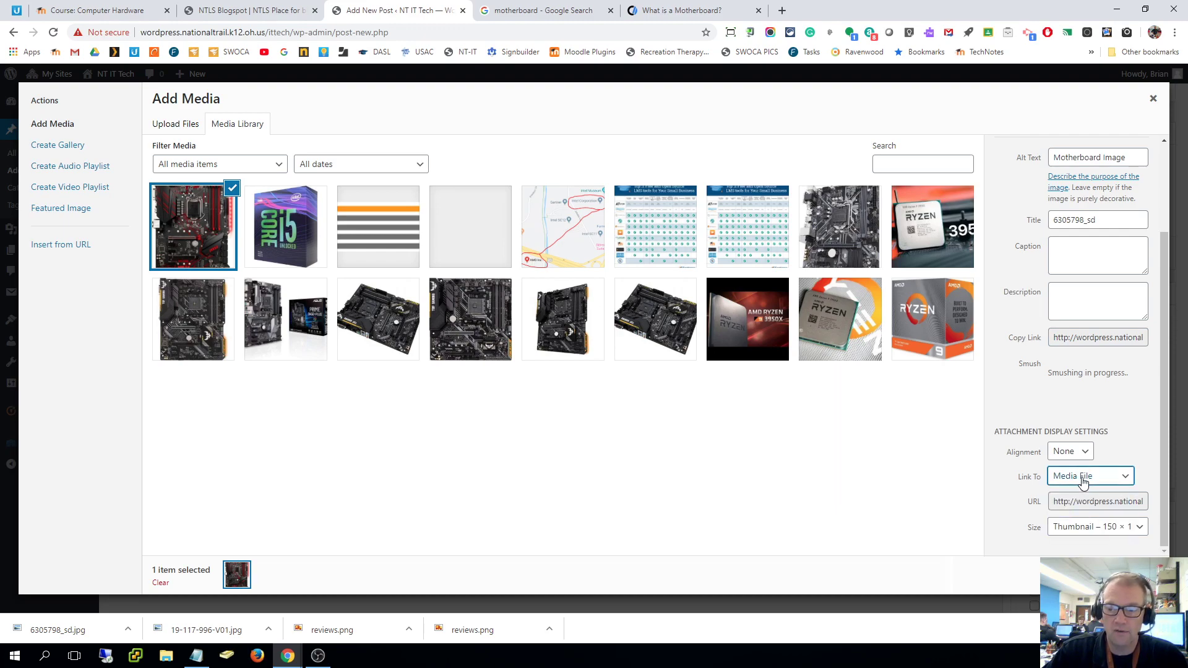
pyautogui.click(1091, 528)
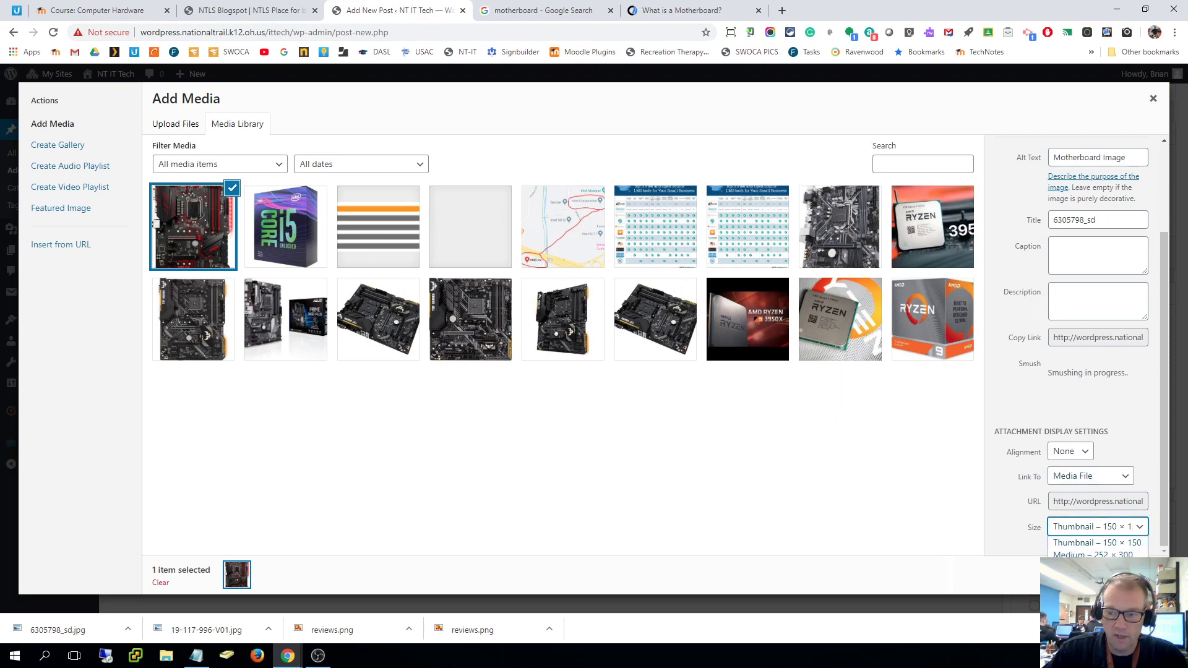
pyautogui.click(1068, 544)
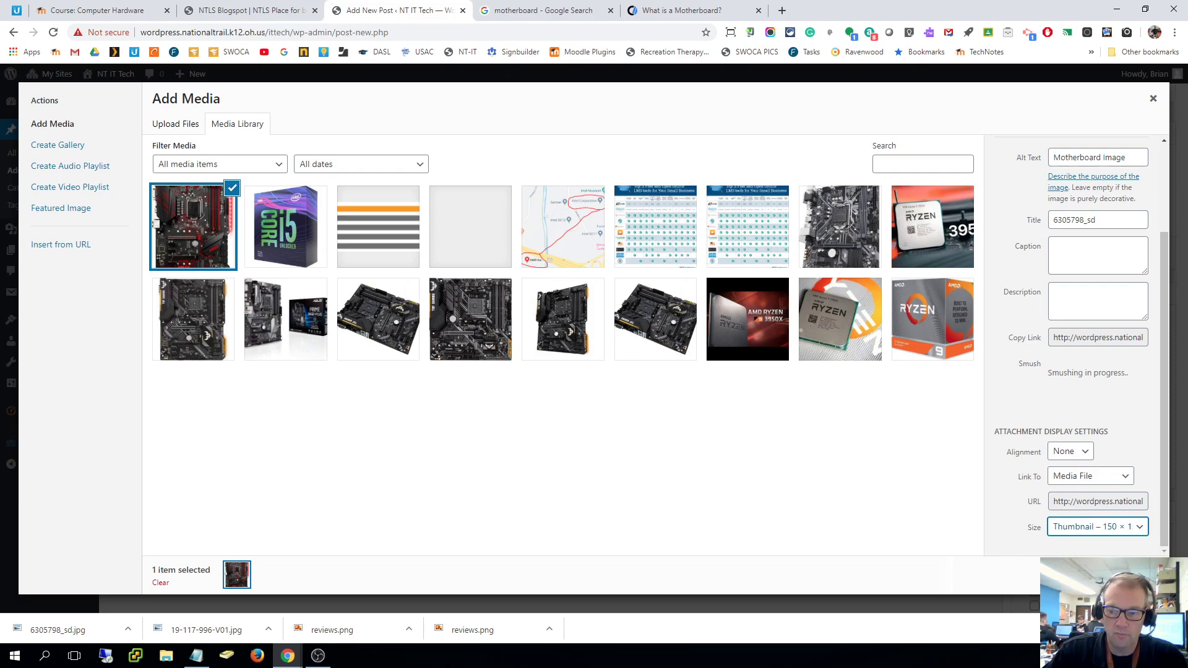
# - Insert the motherboard image into the post, preview the post, and test the image's link before returning to the editor
pyautogui.click(1126, 575)
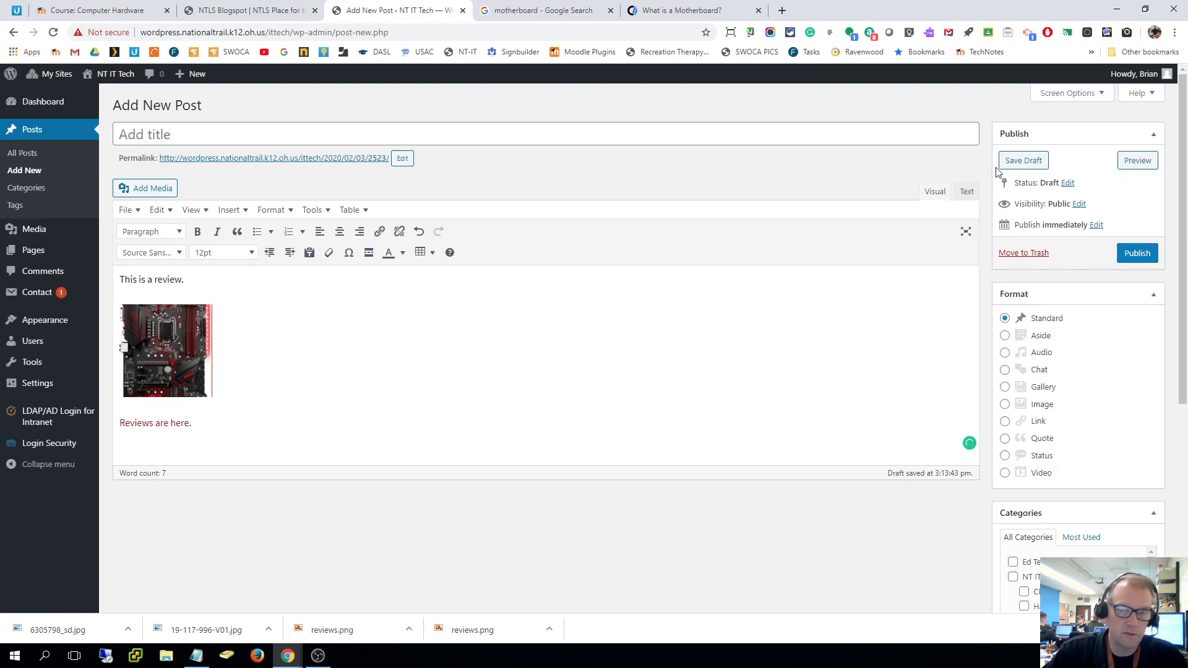
pyautogui.click(1121, 164)
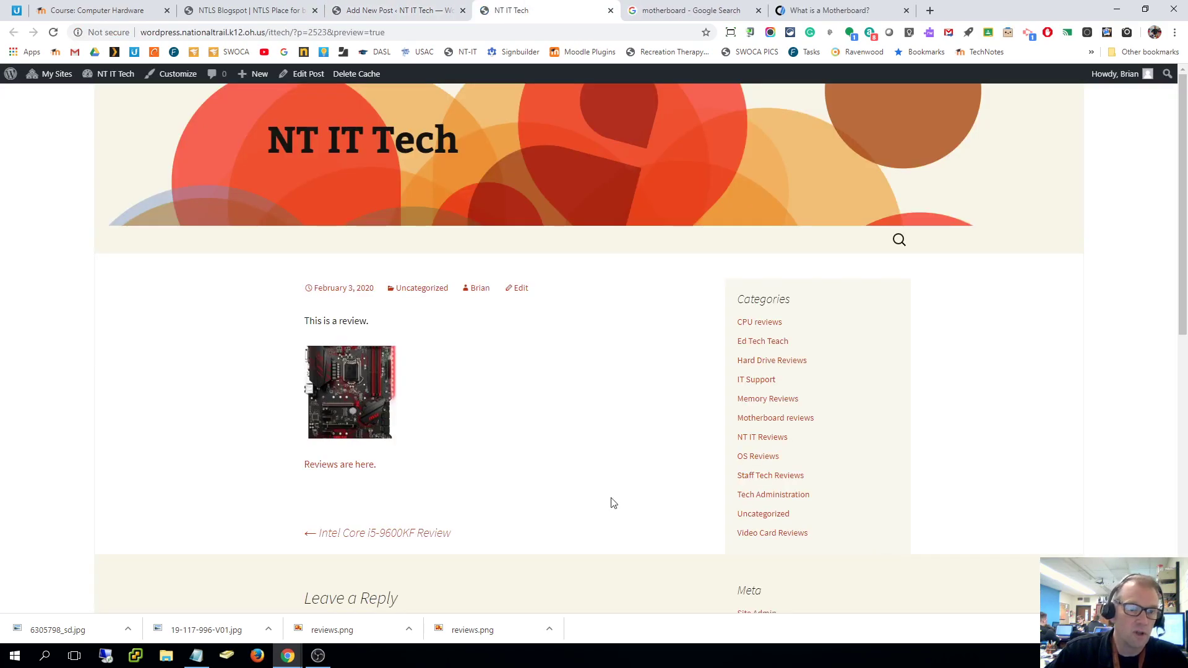
pyautogui.click(342, 388)
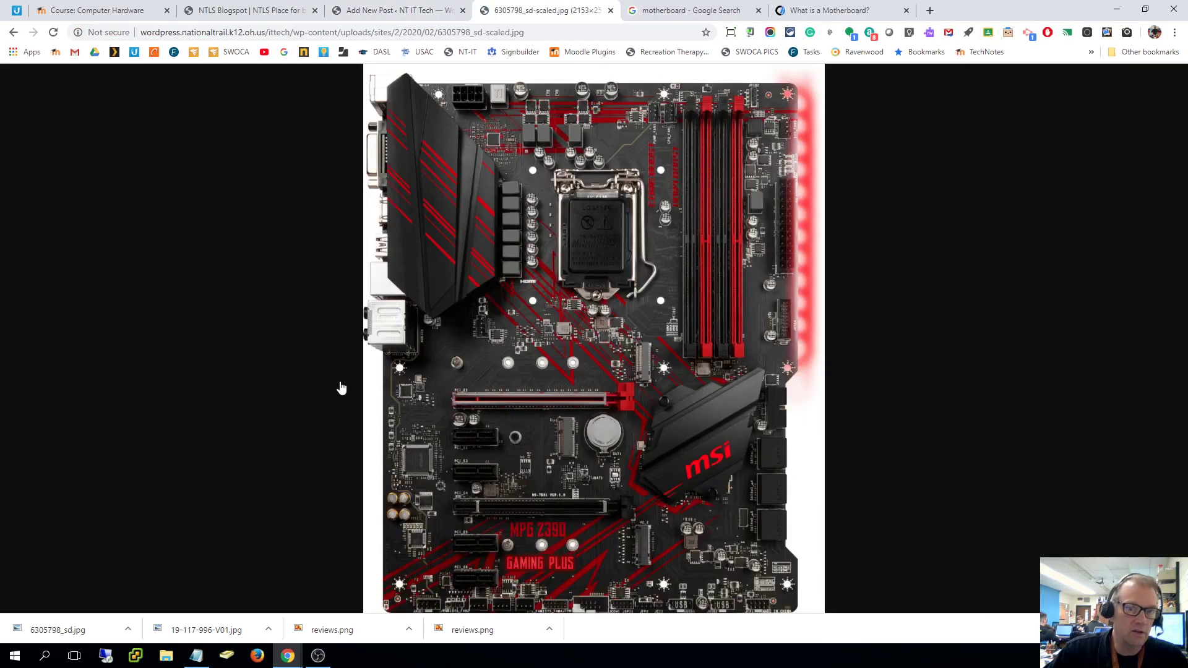
pyautogui.click(12, 34)
pyautogui.click(388, 14)
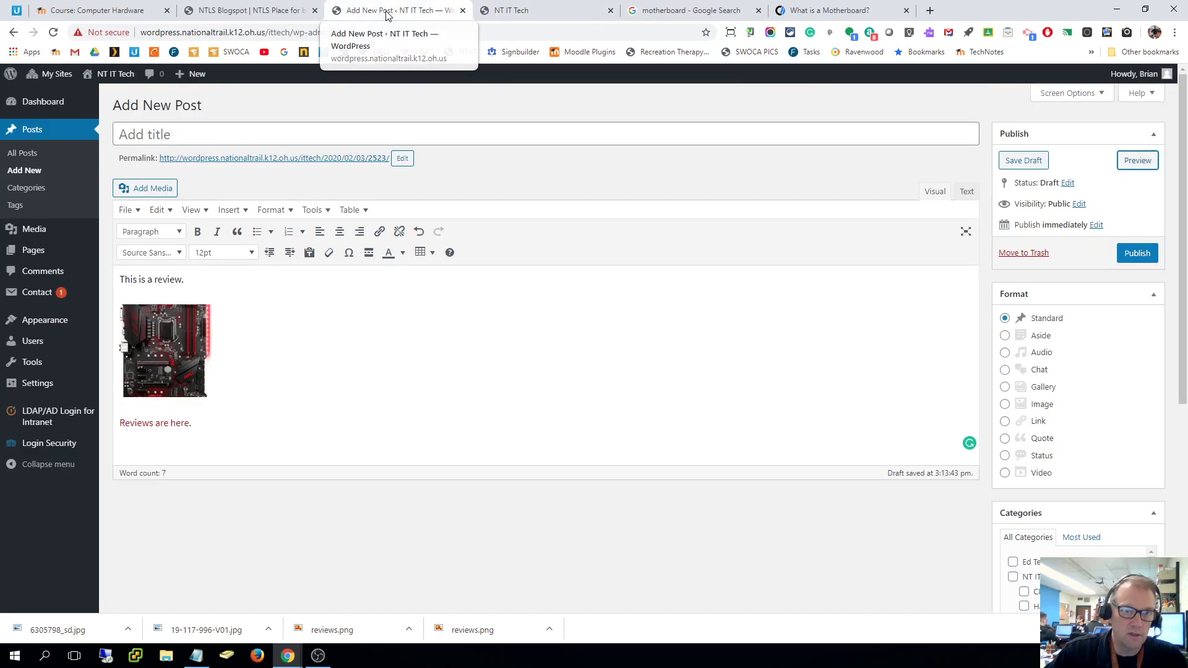
# - Set the motherboard image's link in the post to open in a new tab
pyautogui.click(166, 345)
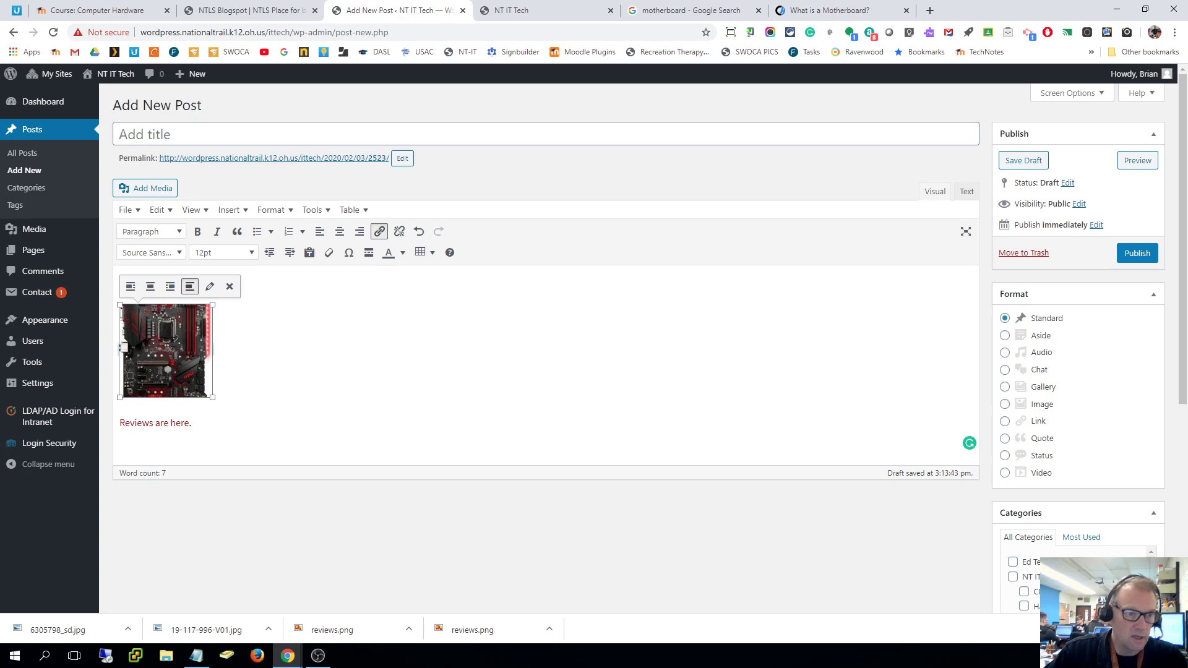
pyautogui.click(210, 286)
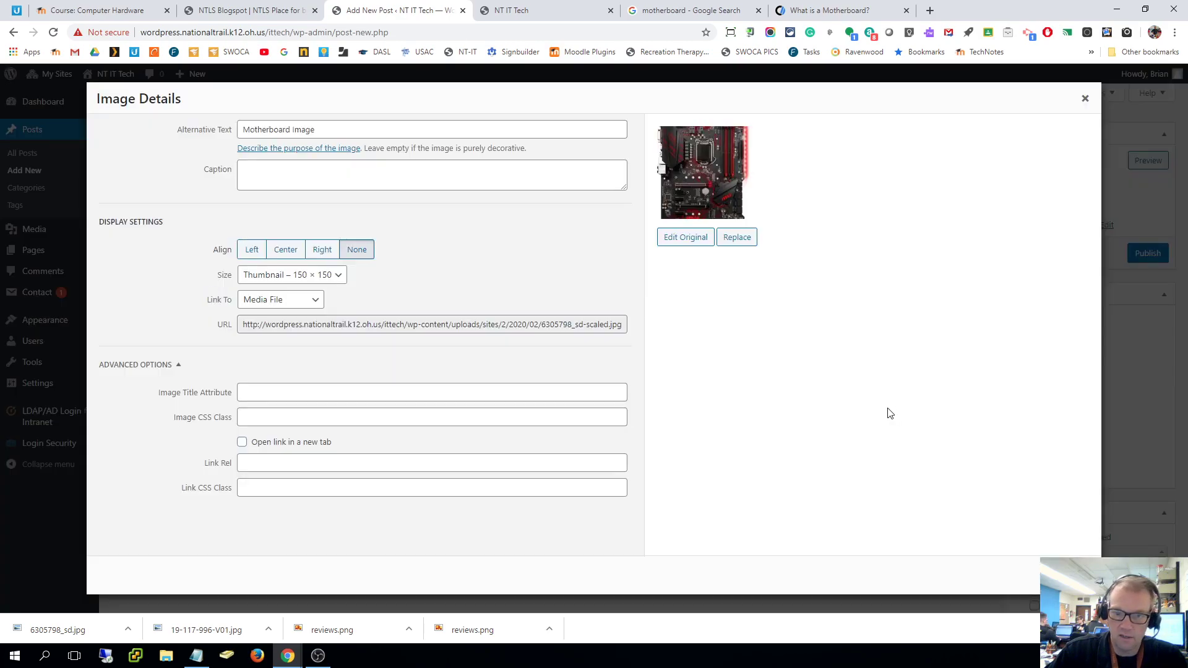
pyautogui.click(242, 446)
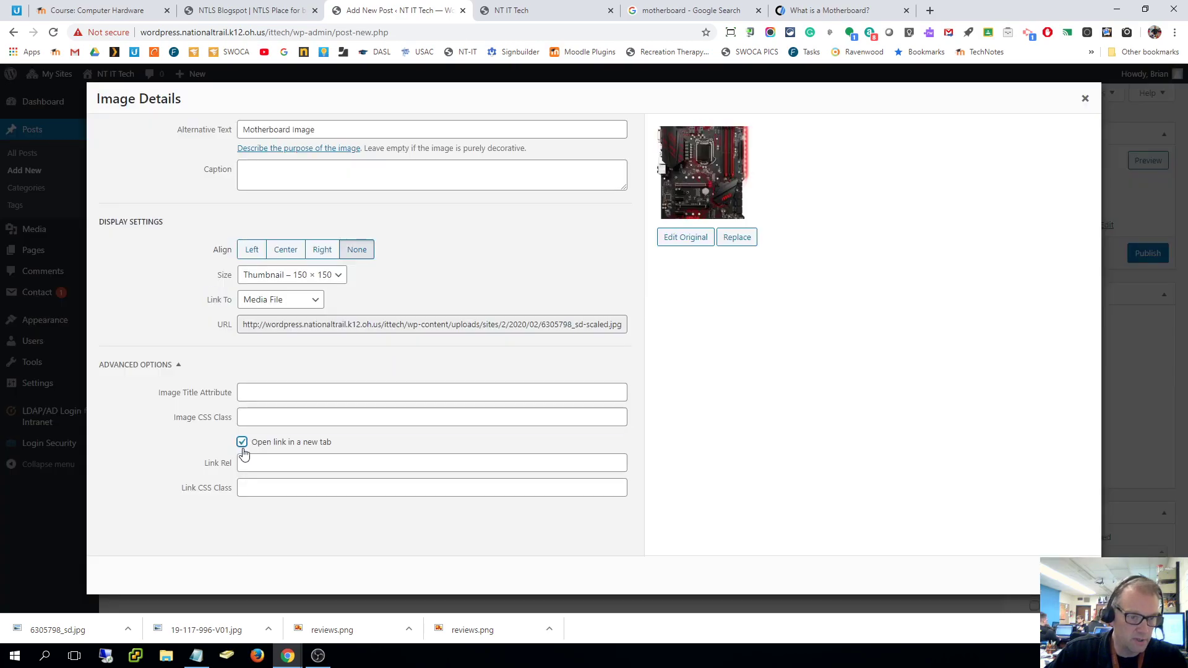
pyautogui.press('Escape')
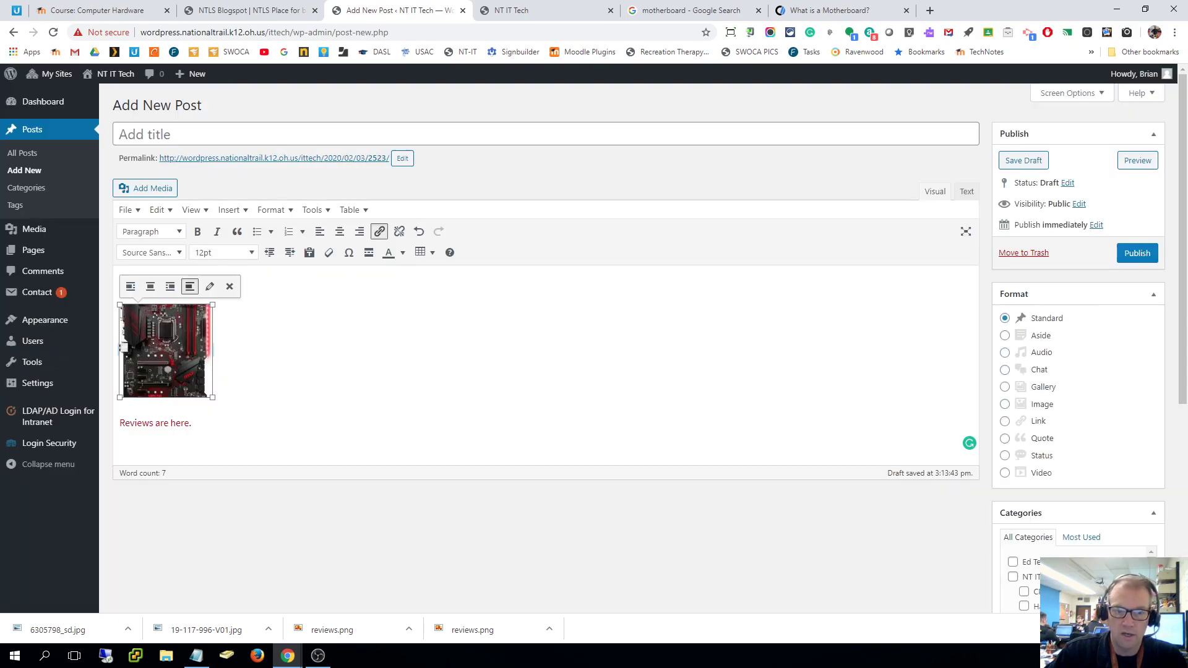
# - Preview the post, open the motherboard image from it, inspect the full-size picture up close, and return to the post editor
pyautogui.click(1137, 160)
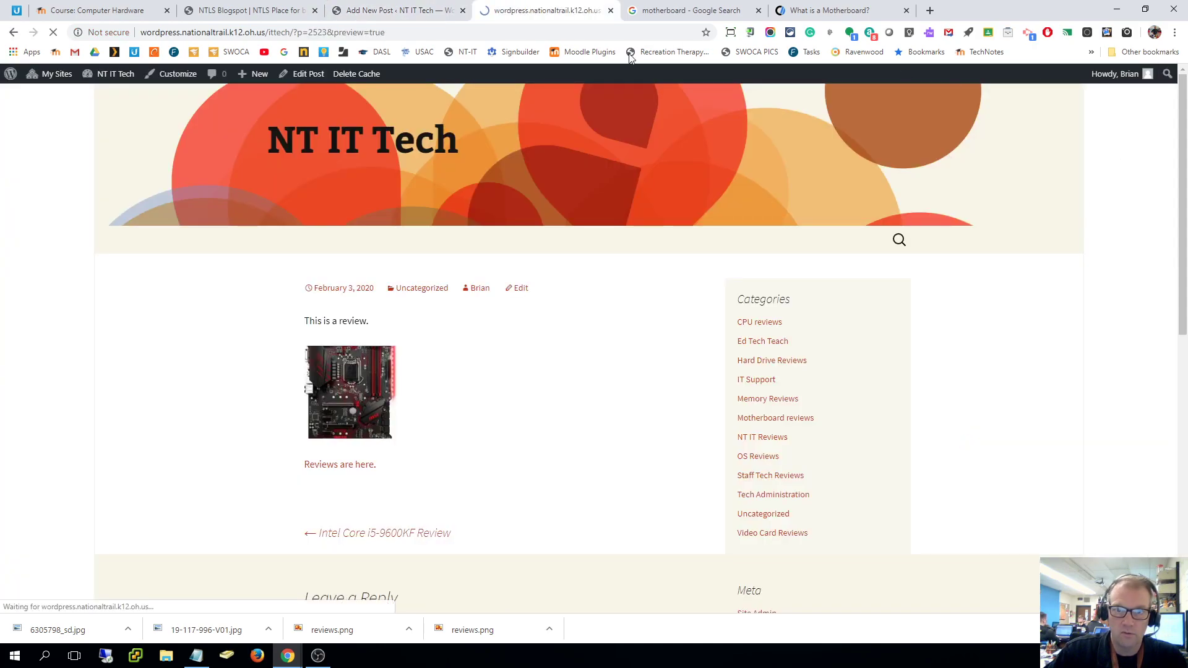
pyautogui.click(334, 389)
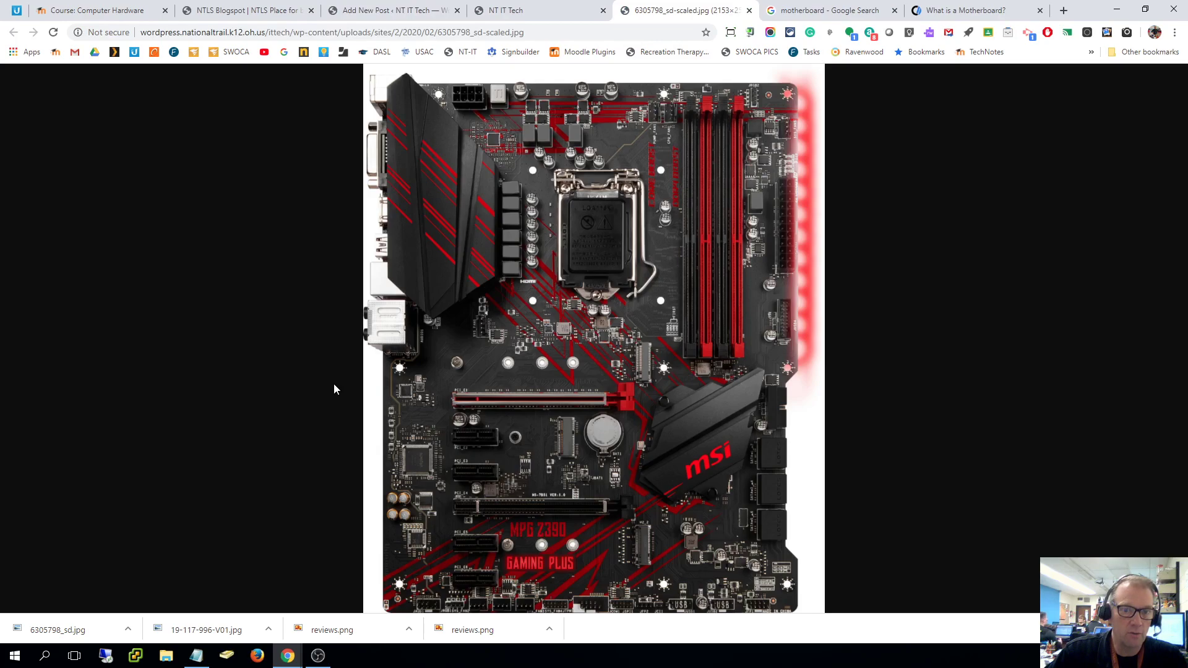
pyautogui.click(590, 261)
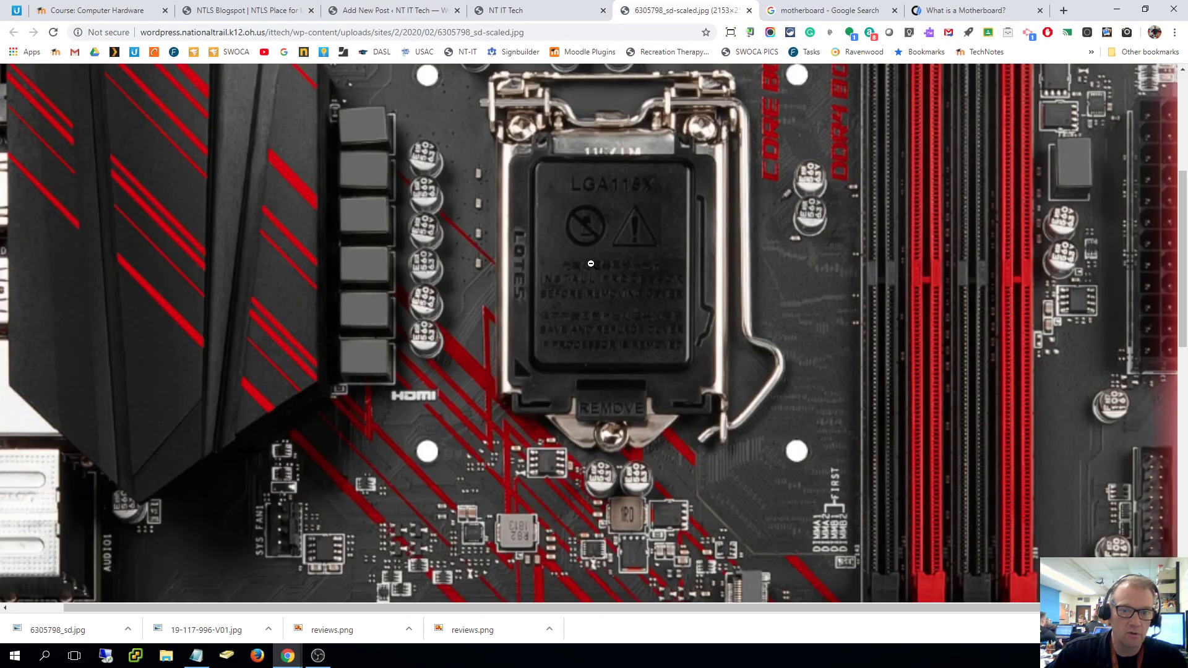
pyautogui.click(591, 263)
pyautogui.click(749, 10)
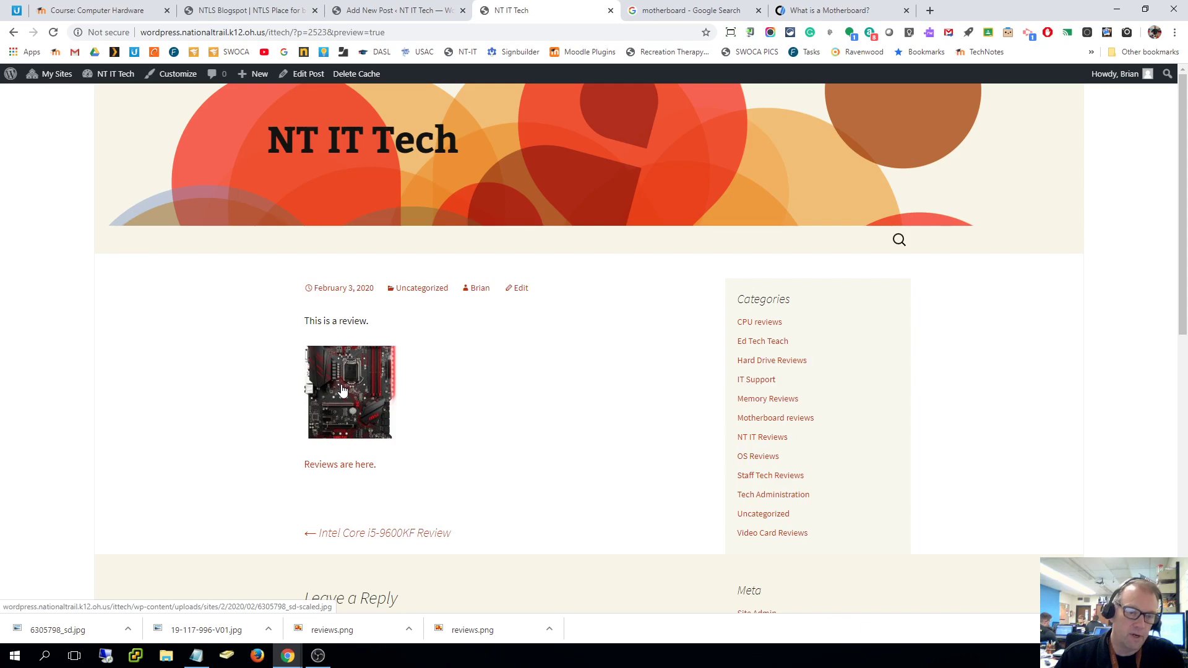
pyautogui.click(396, 10)
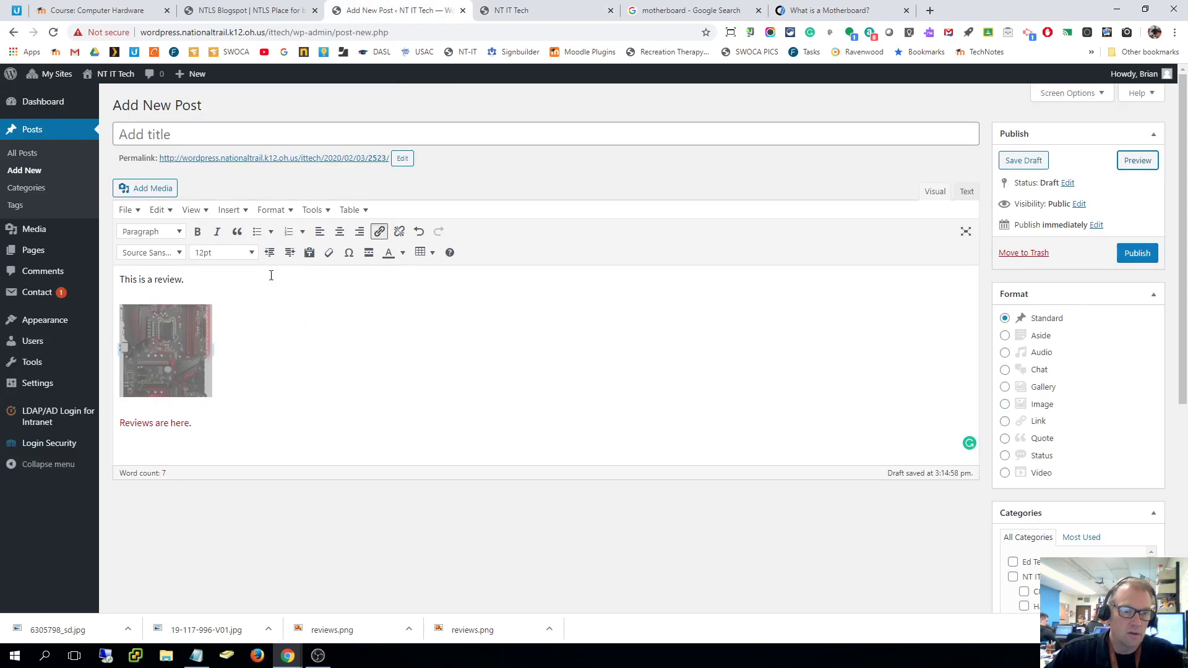
# - Review the motherboard image's advanced options, keeping Open link in a new tab enabled
pyautogui.click(220, 359)
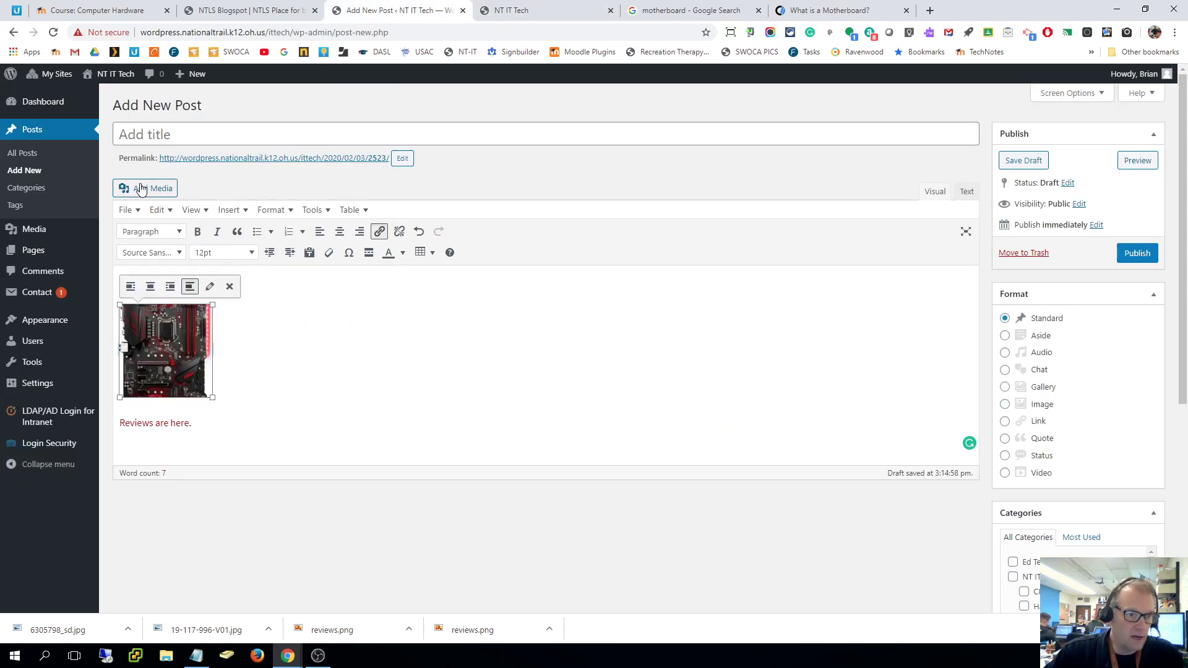
pyautogui.click(209, 286)
pyautogui.click(242, 443)
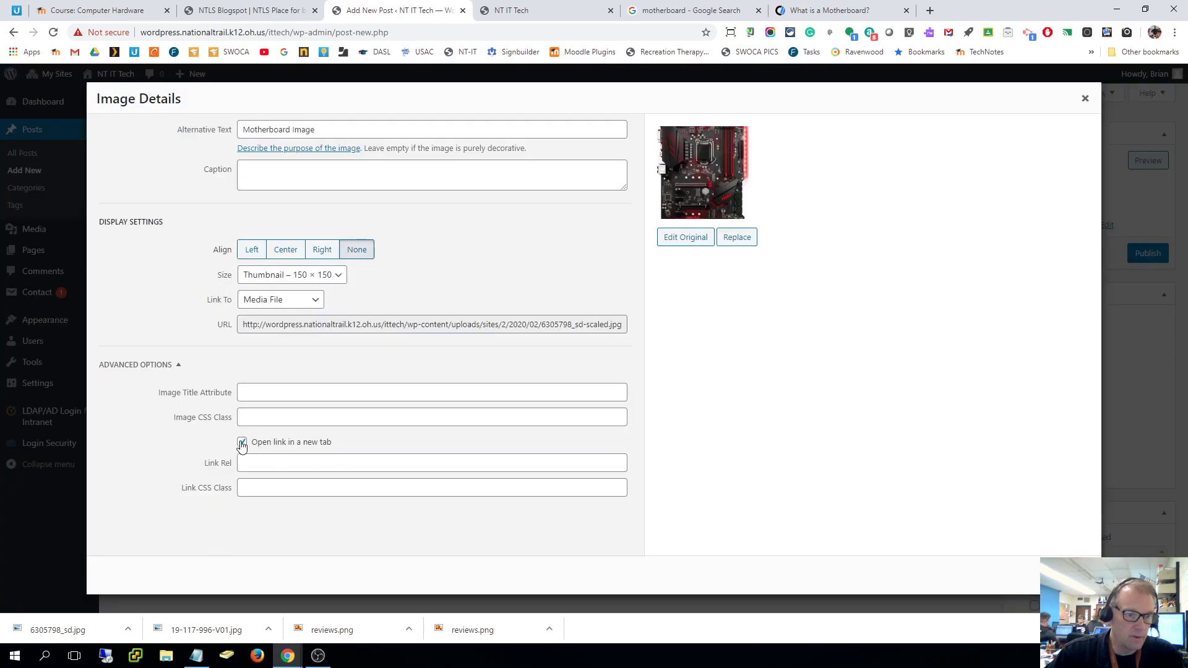
pyautogui.click(175, 367)
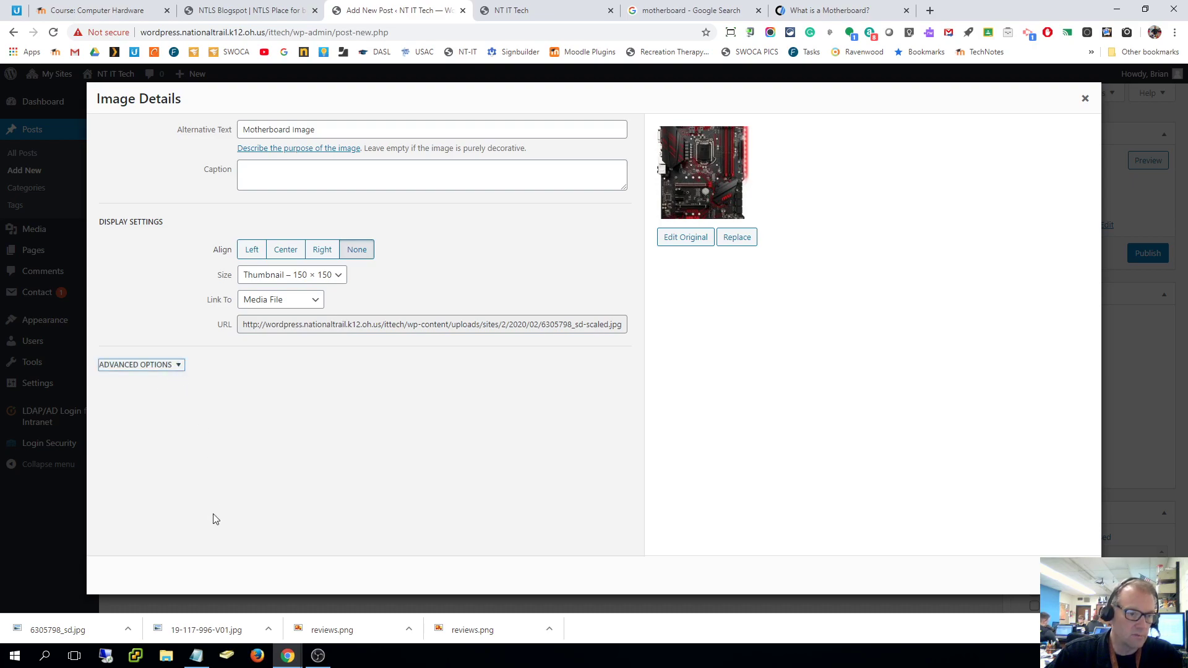
pyautogui.click(167, 366)
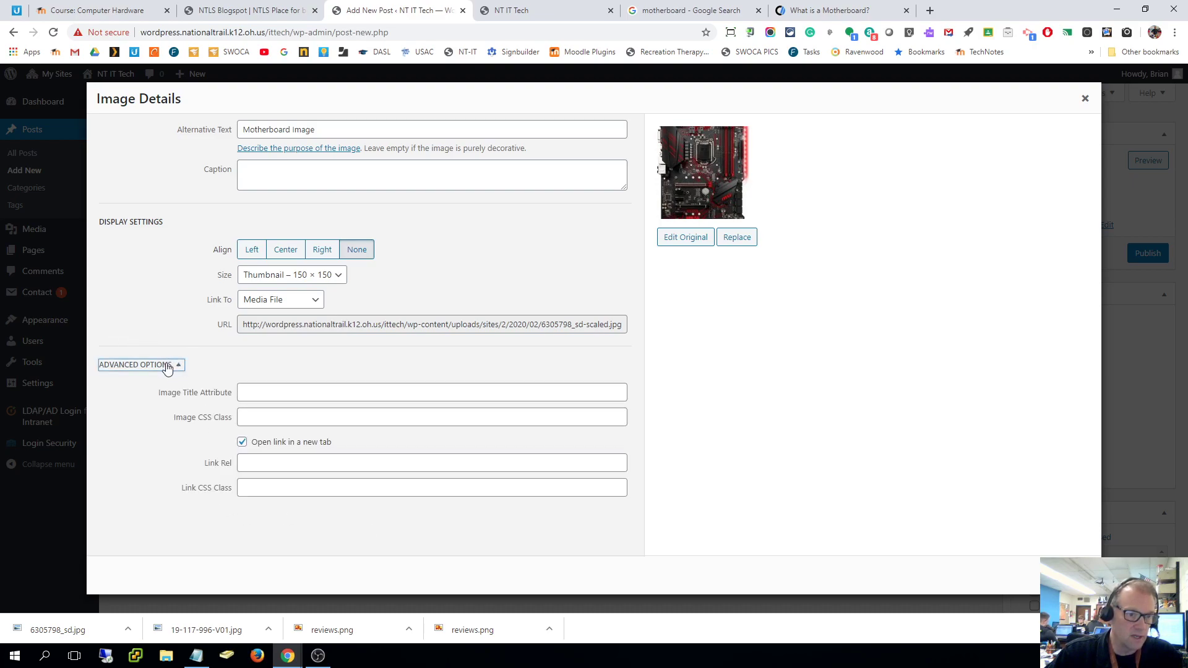
pyautogui.click(1068, 575)
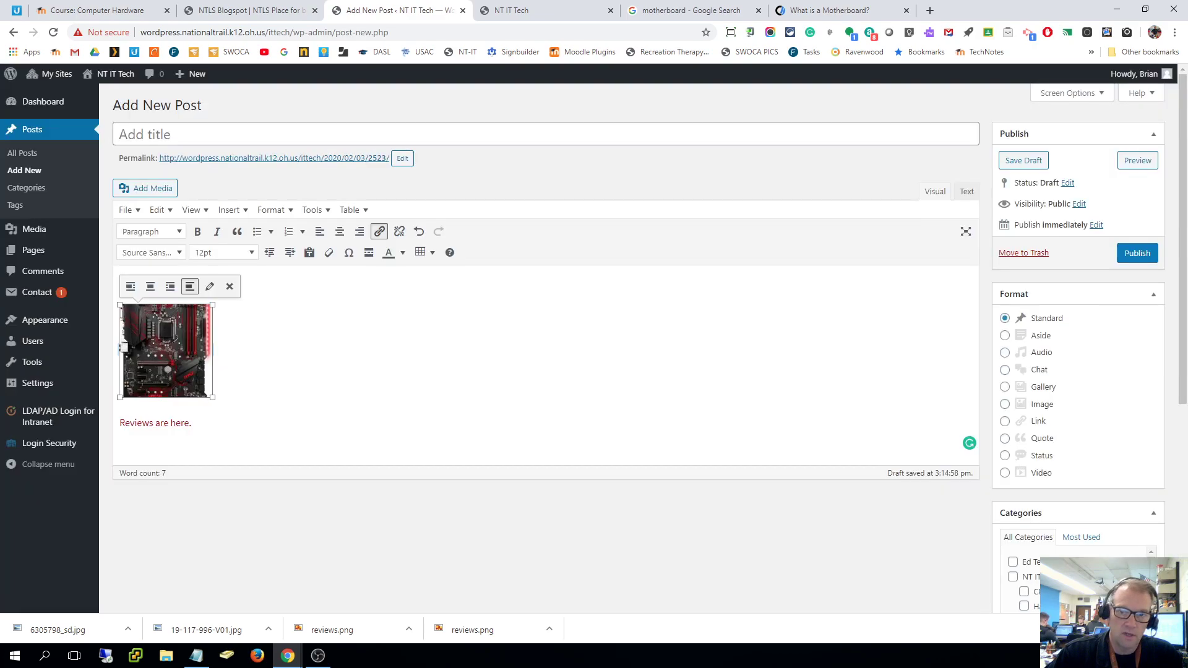
# - Preview the post again to recheck that the image link opens in its own tab, and return to the post editor
pyautogui.click(1151, 160)
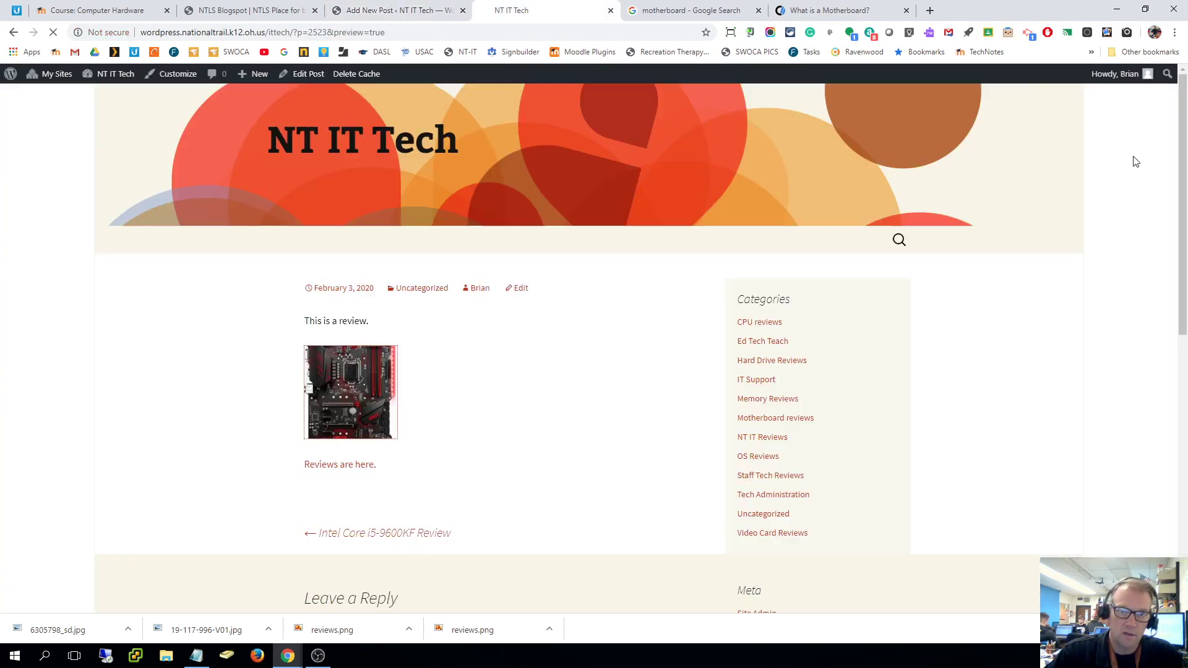
pyautogui.click(342, 393)
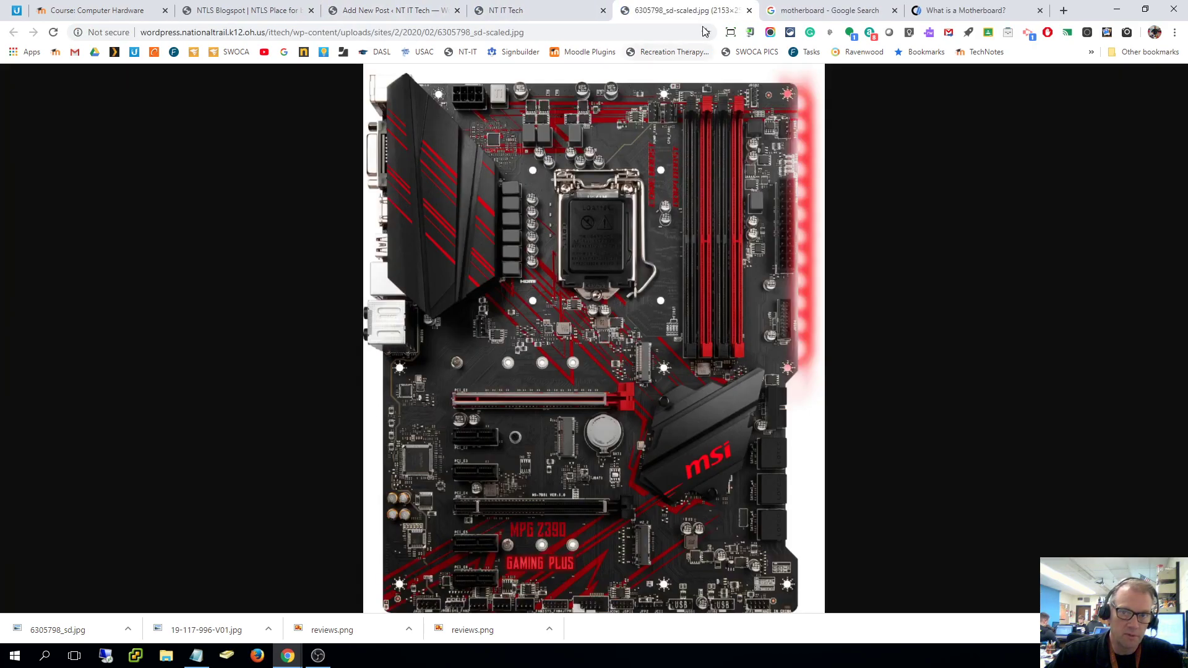
pyautogui.hotkey('ctrl', 'w')
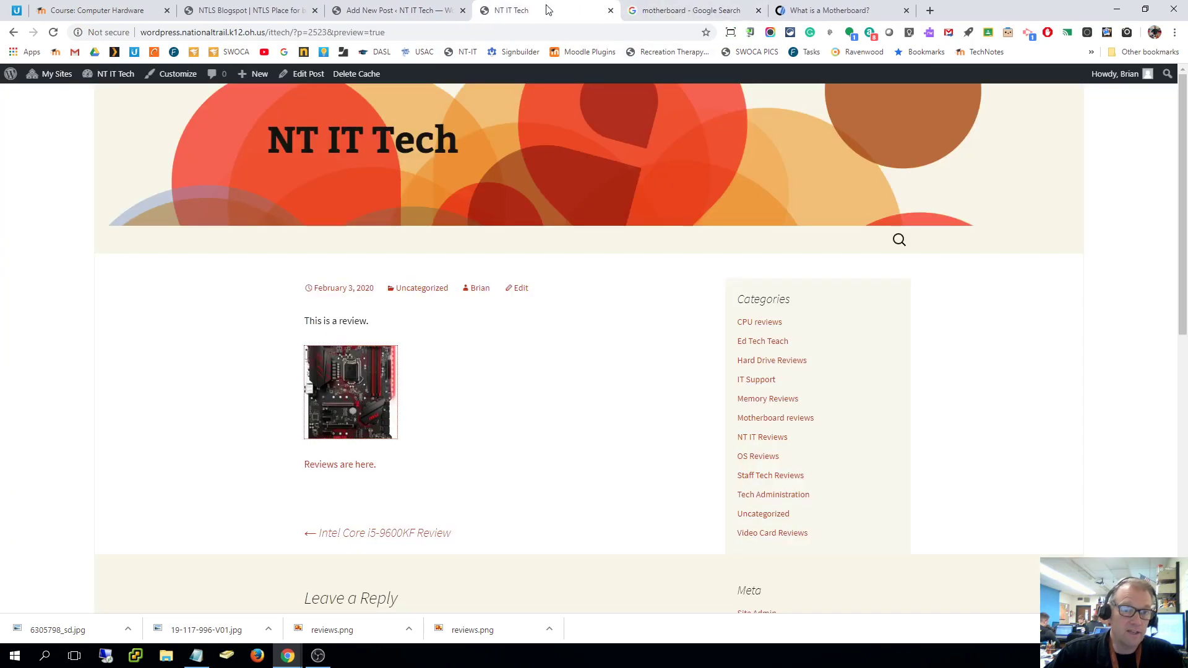
pyautogui.click(394, 9)
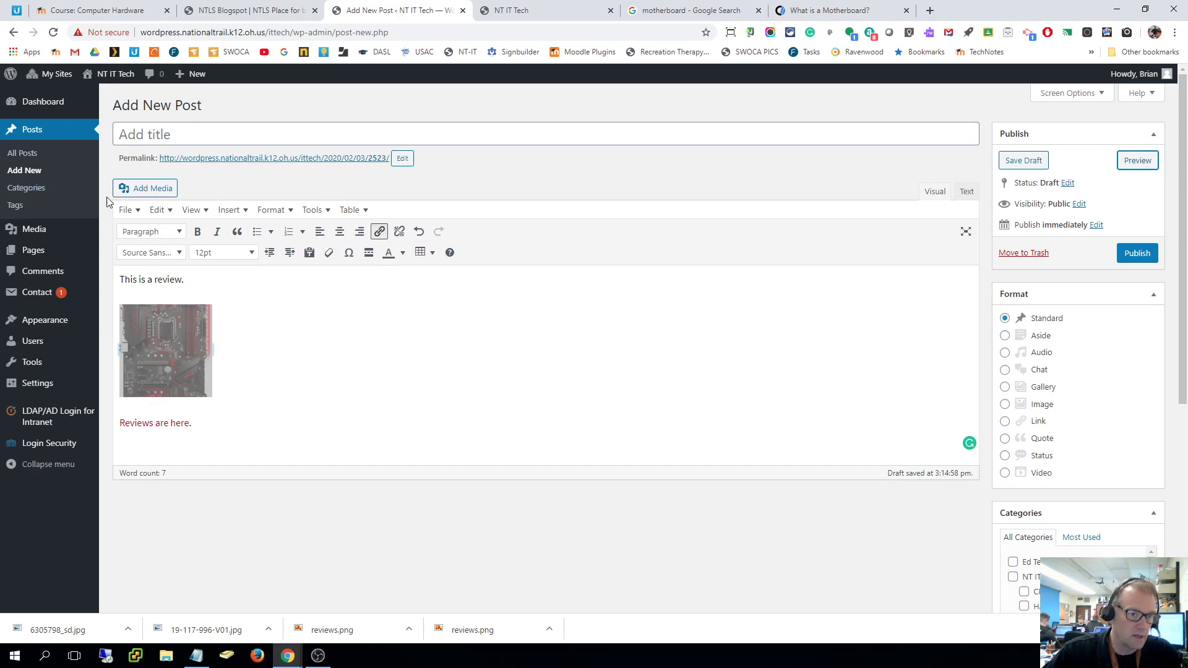
pyautogui.click(261, 368)
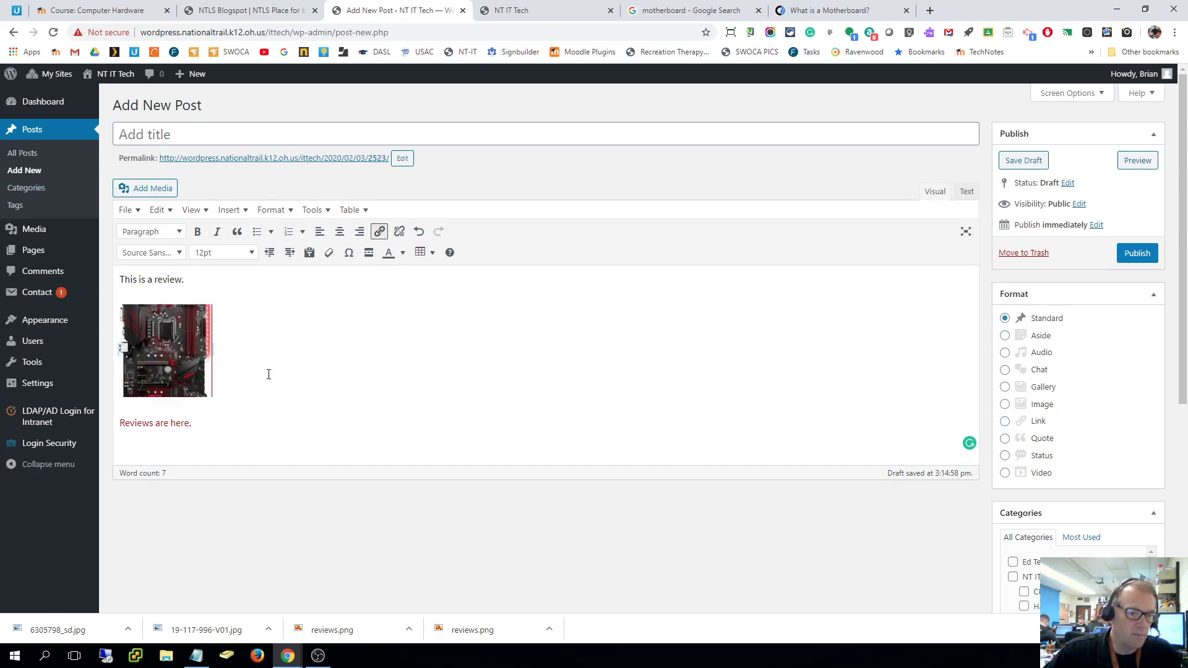